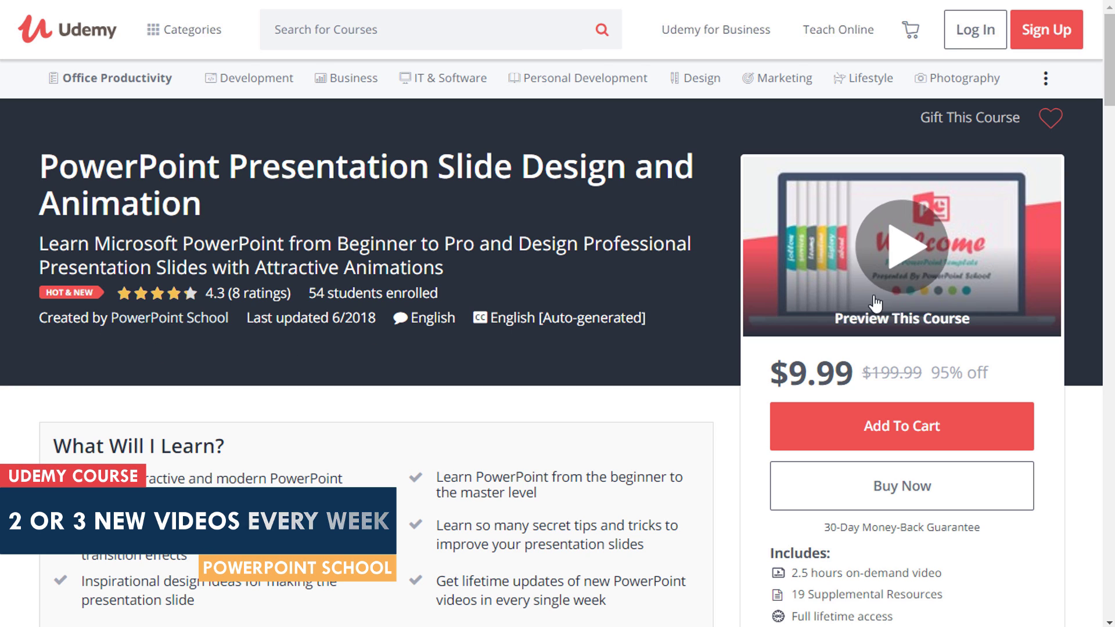
# - Open the free sample videos preview for the PowerPoint Presentation Slide Design and Animation course
pyautogui.click(895, 266)
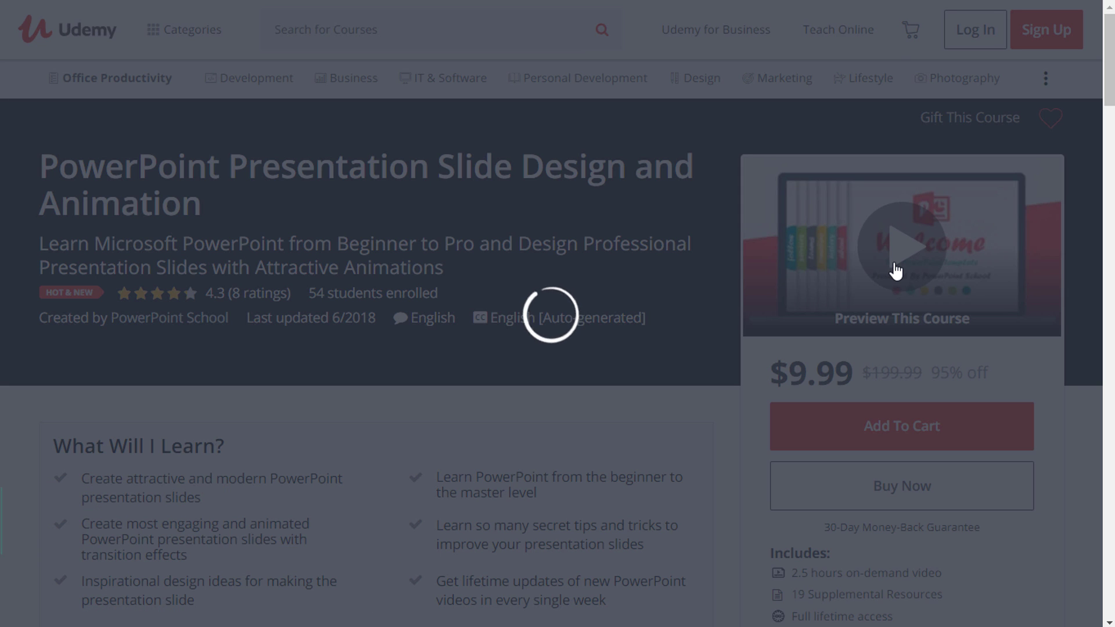
pyautogui.scroll(-4, 862, 303)
pyautogui.scroll(-5, 859, 308)
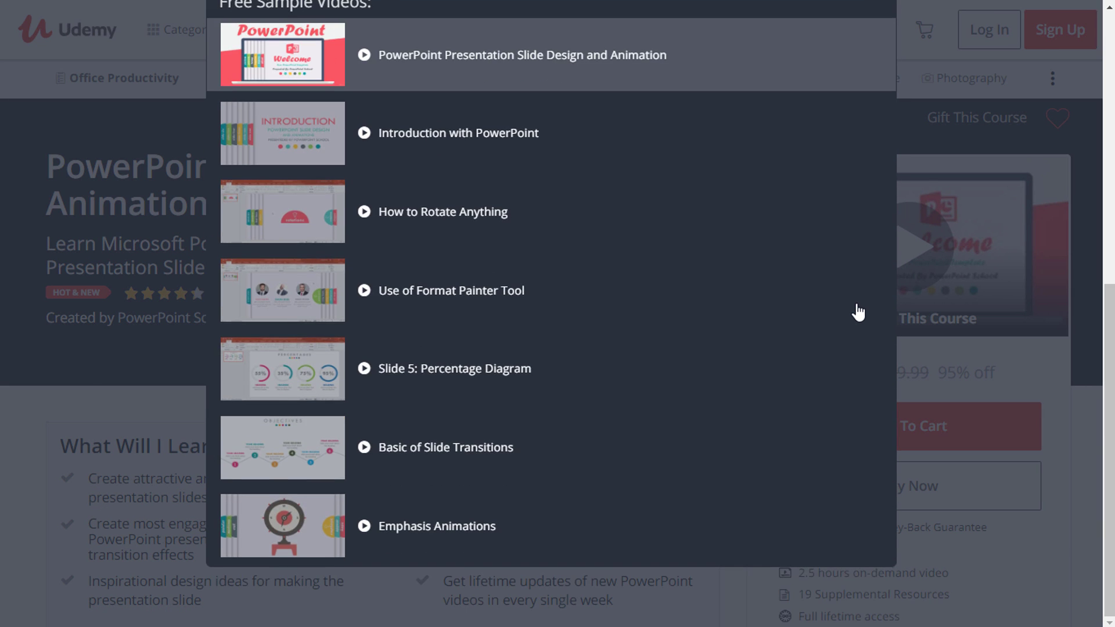
pyautogui.scroll(8, 858, 310)
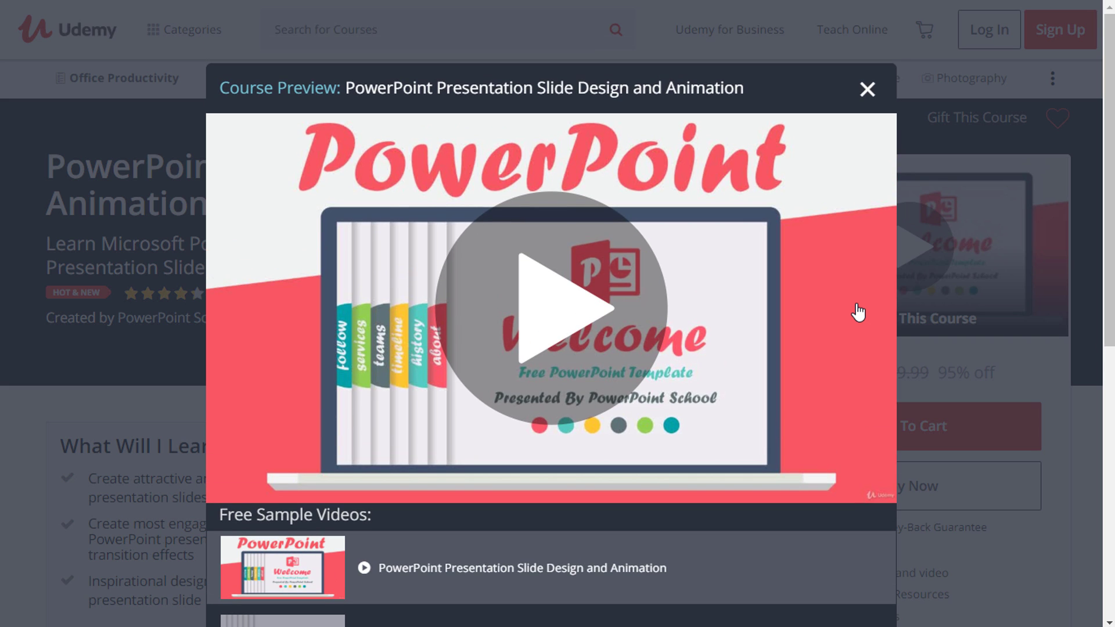
# - Close the course preview and draw a text box for CREATIVE on slide 3
pyautogui.click(867, 90)
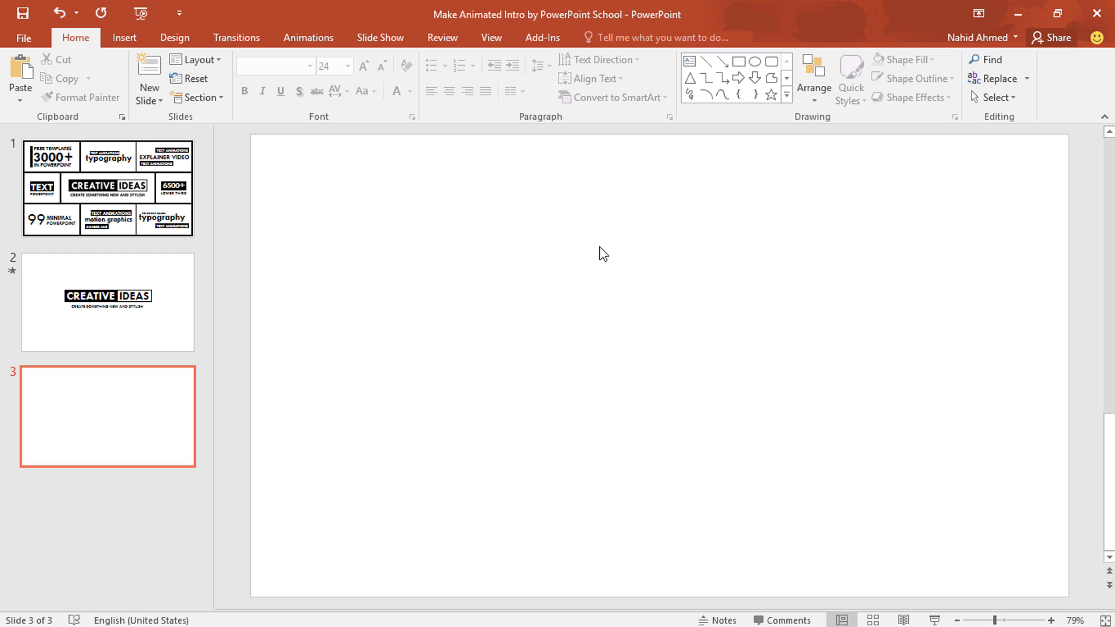
pyautogui.click(691, 62)
pyautogui.moveTo(372, 321)
pyautogui.mouseDown()
pyautogui.moveTo(428, 364)
pyautogui.moveTo(579, 403)
pyautogui.moveTo(714, 407)
pyautogui.mouseUp()
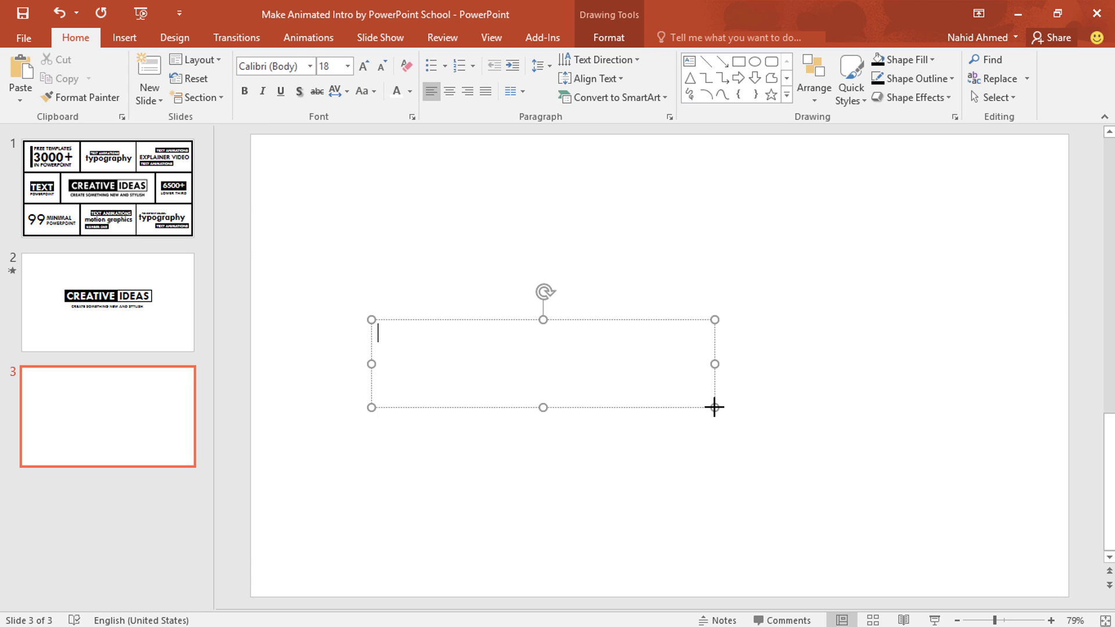
# - Format CREATIVE as bold 66 pt Tw Cen MT, centred in its box
pyautogui.doubleClick(424, 333)
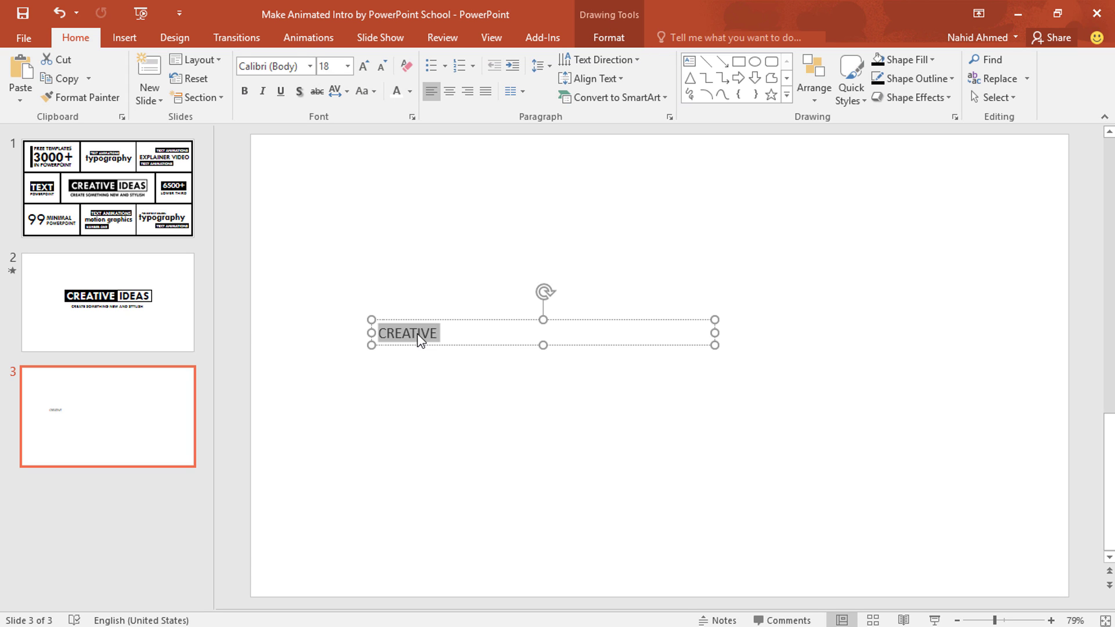
pyautogui.write('Tw Cen MT')
pyautogui.press('Return')
pyautogui.click(245, 91)
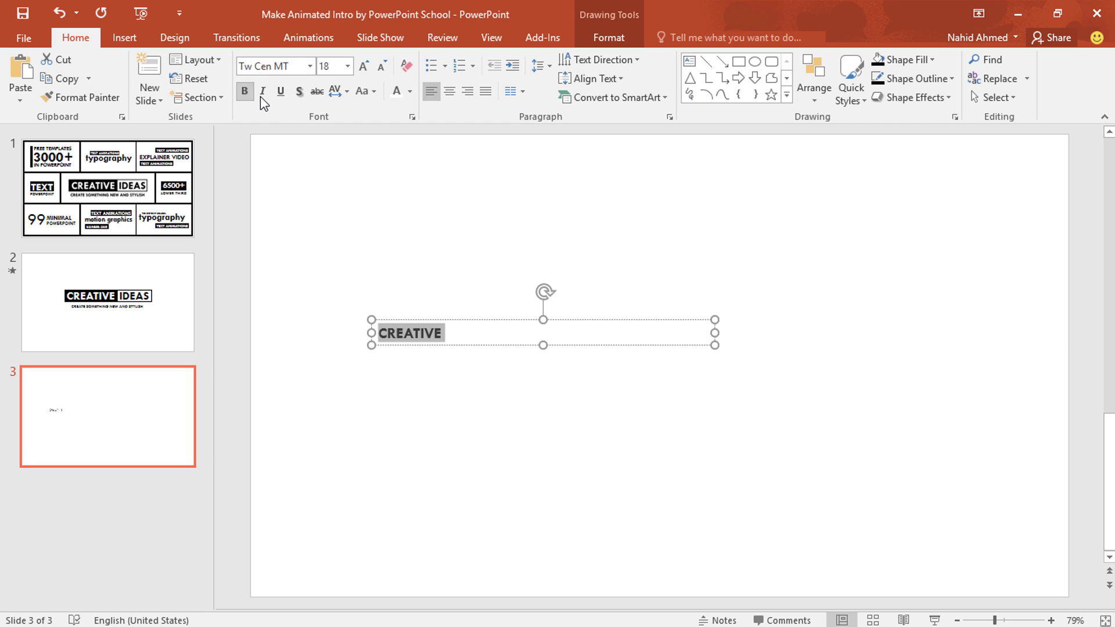
pyautogui.click(332, 66)
pyautogui.write('66')
pyautogui.press('Return')
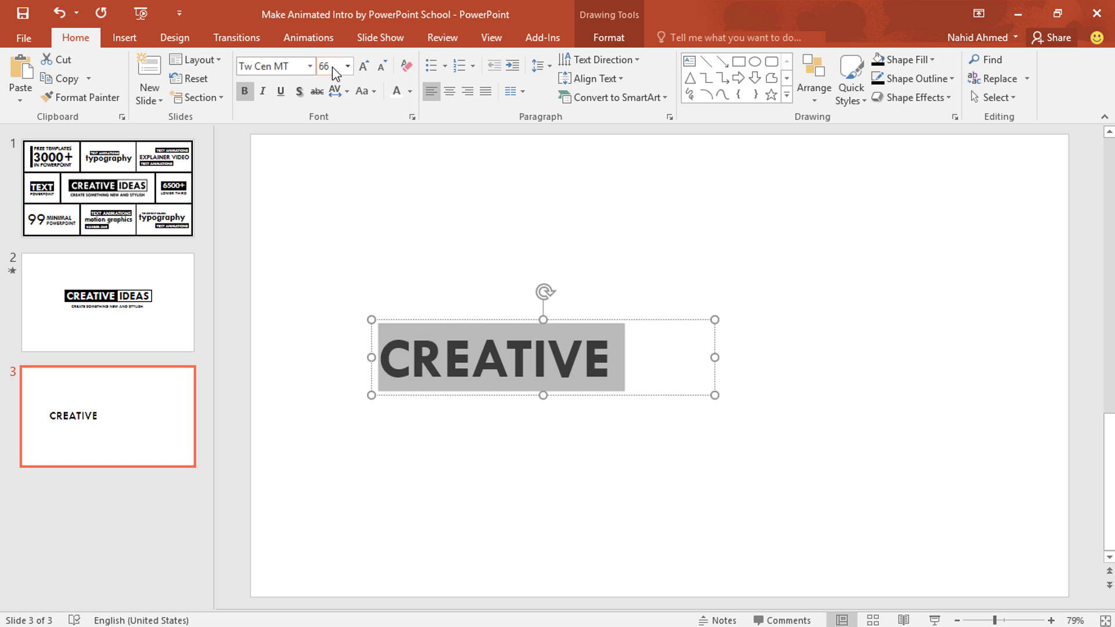
pyautogui.click(451, 93)
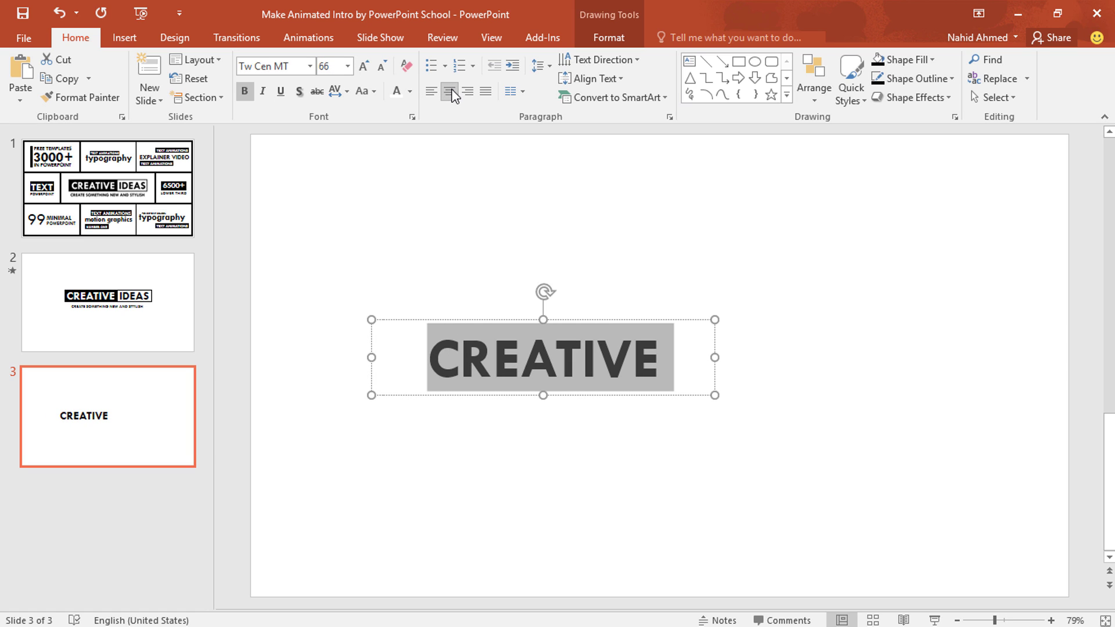
# - Draw a blue rectangle over CREATIVE and send it behind the text
pyautogui.click(671, 393)
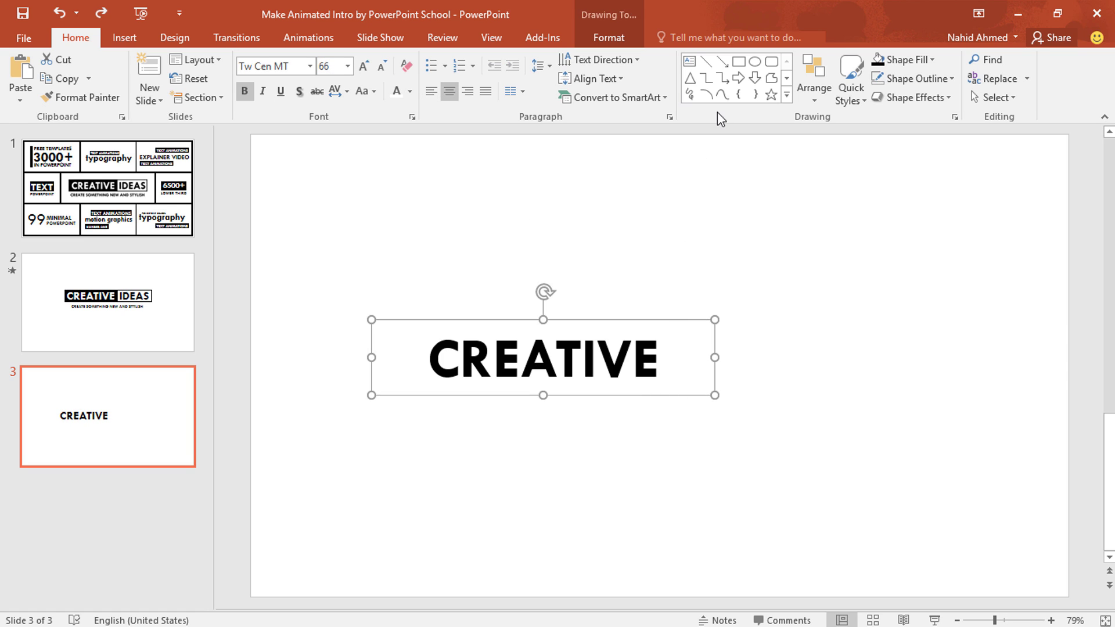
pyautogui.click(739, 64)
pyautogui.moveTo(412, 323); pyautogui.dragTo(676, 391)
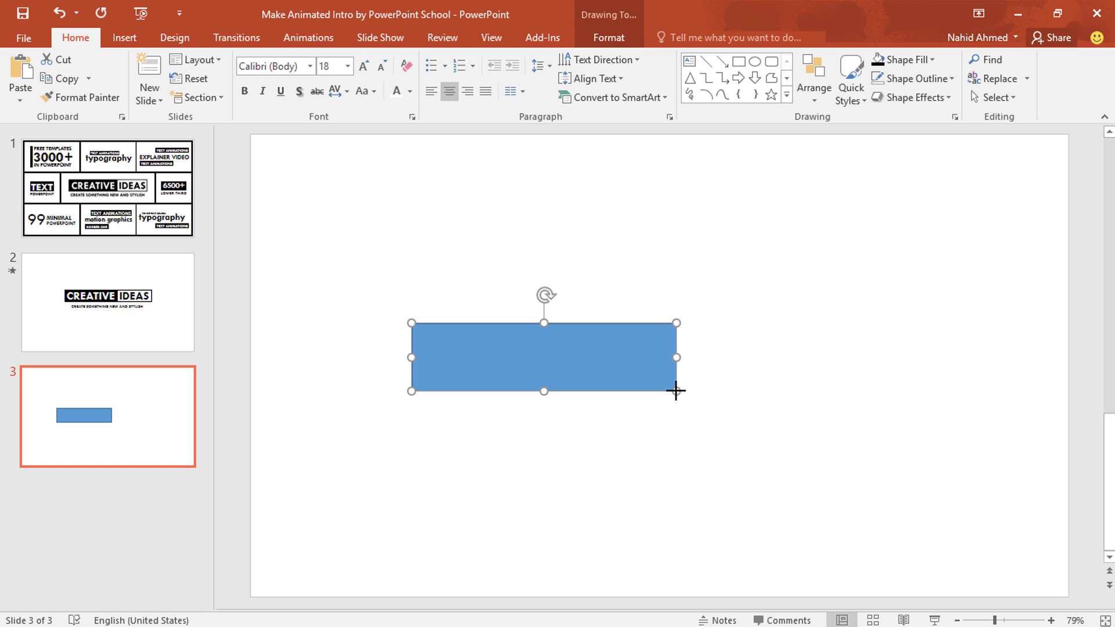
pyautogui.rightClick(621, 363)
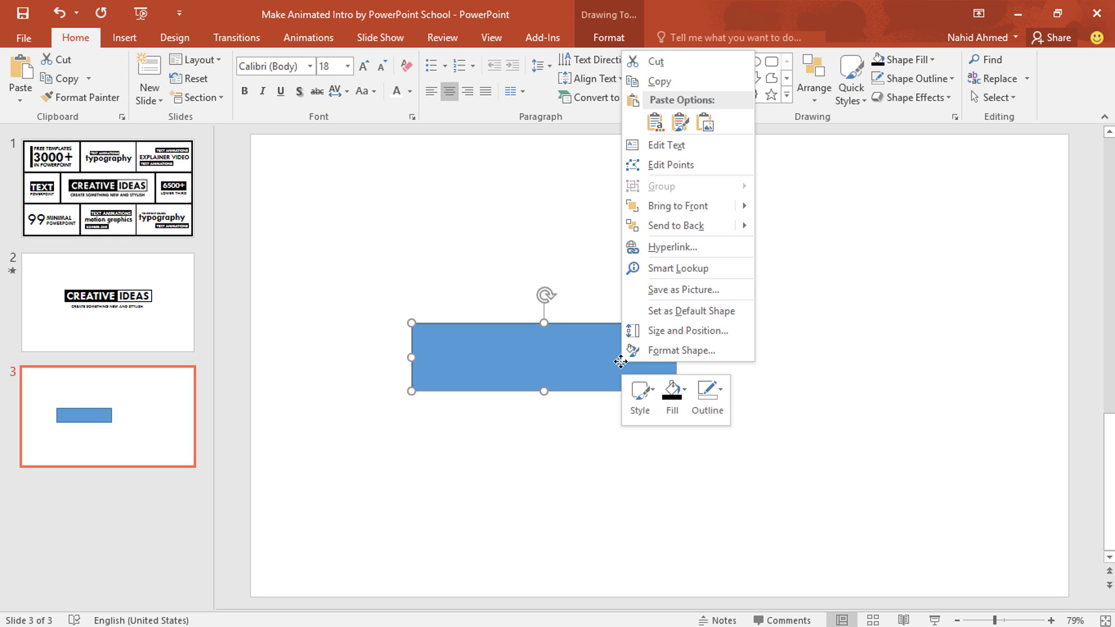
pyautogui.click(672, 233)
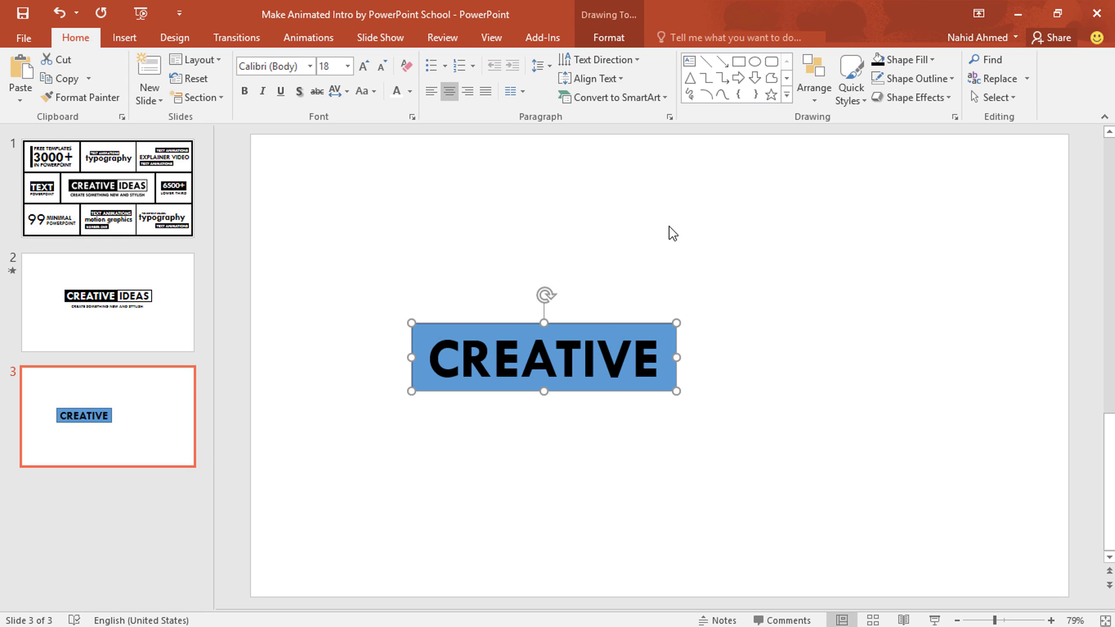
pyautogui.moveTo(644, 325); pyautogui.dragTo(649, 326)
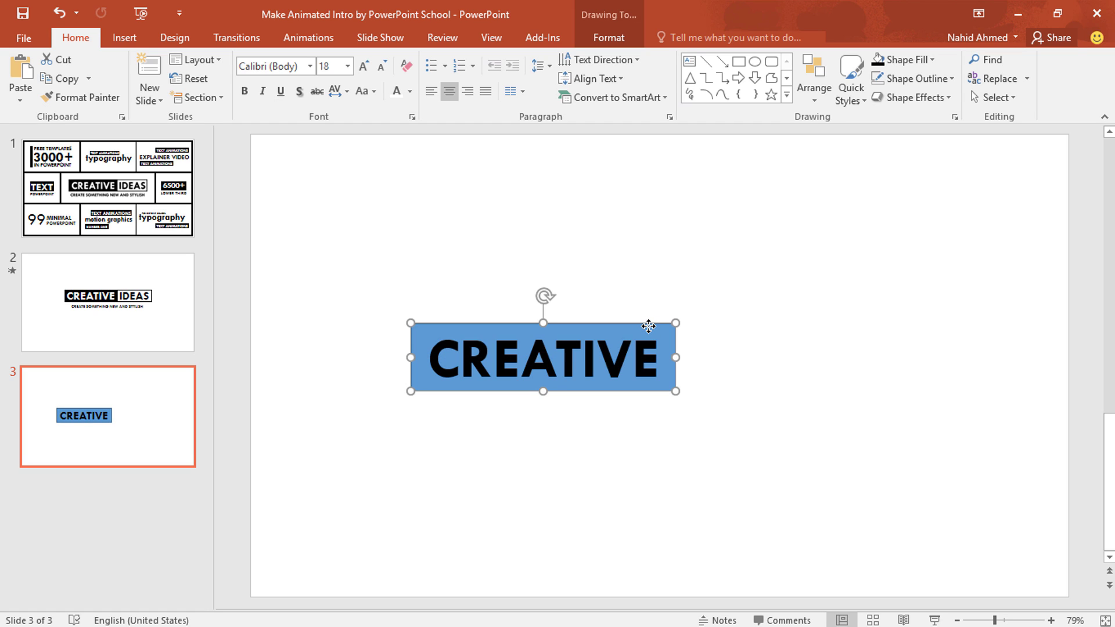
# - Make the CREATIVE text white and select the rectangle behind it
pyautogui.click(550, 377)
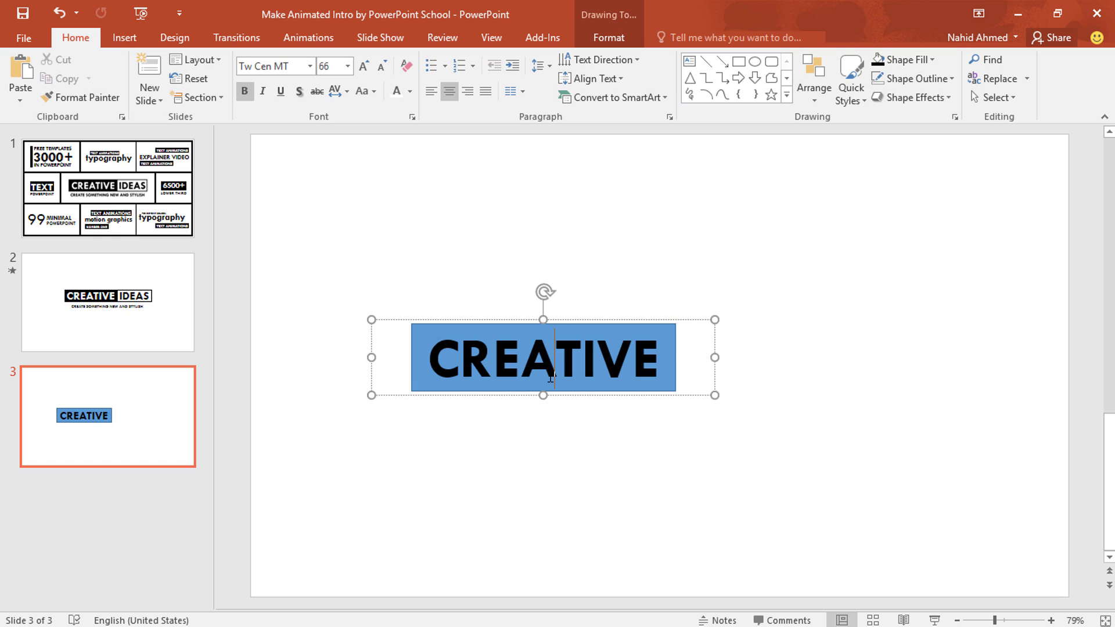
pyautogui.doubleClick(500, 360)
pyautogui.click(409, 91)
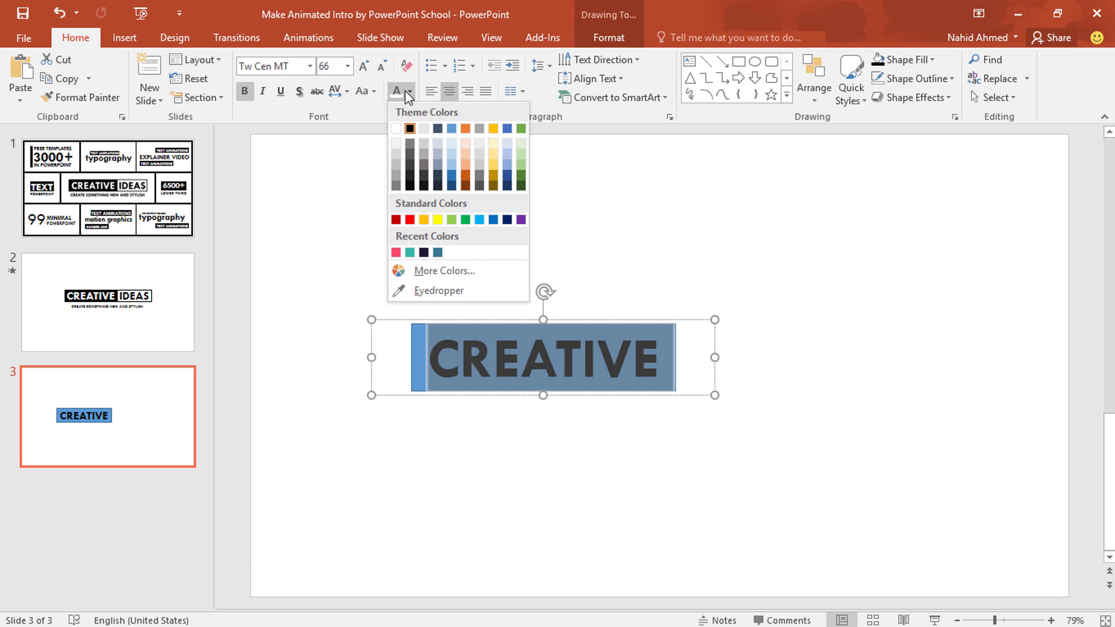
pyautogui.click(395, 129)
pyautogui.click(418, 350)
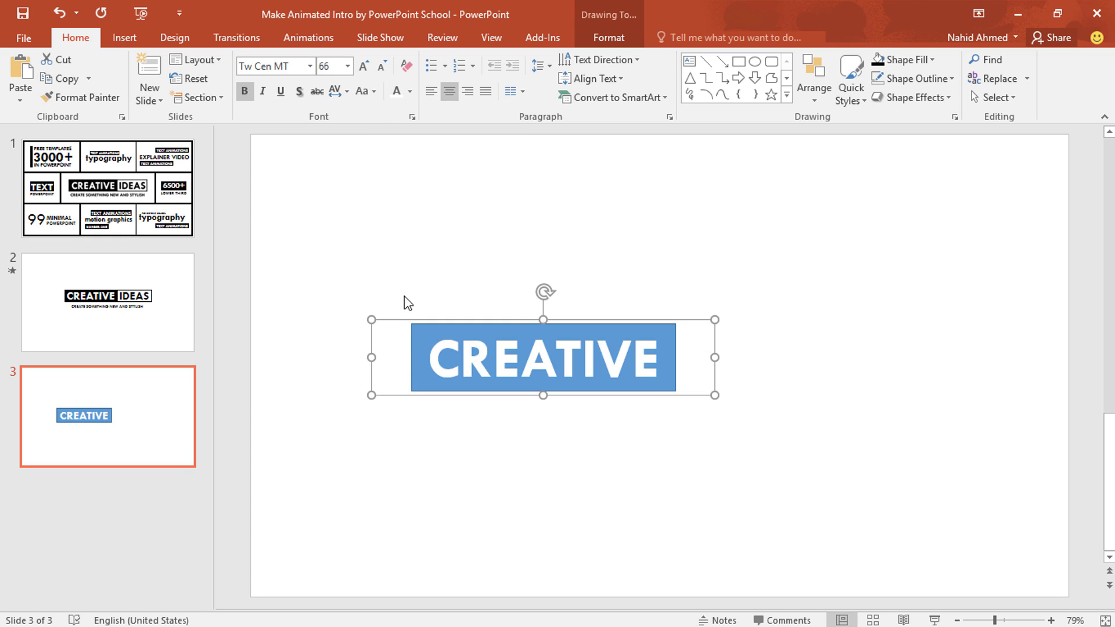
pyautogui.moveTo(393, 287); pyautogui.dragTo(694, 439)
# - Fill the CREATIVE rectangle black with no outline
pyautogui.click(627, 44)
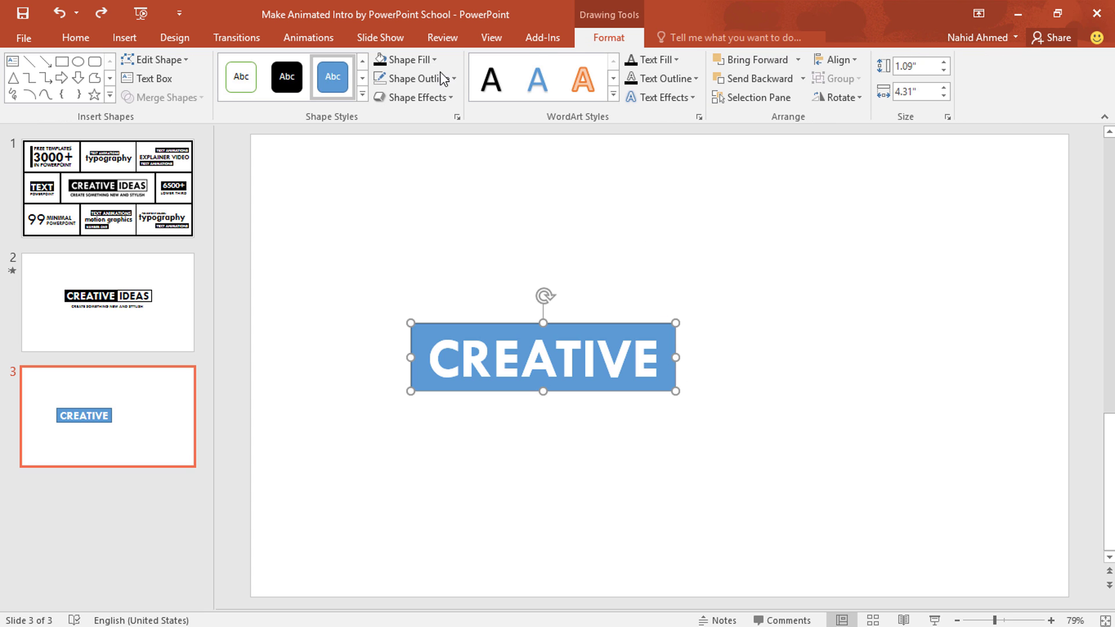
pyautogui.click(410, 60)
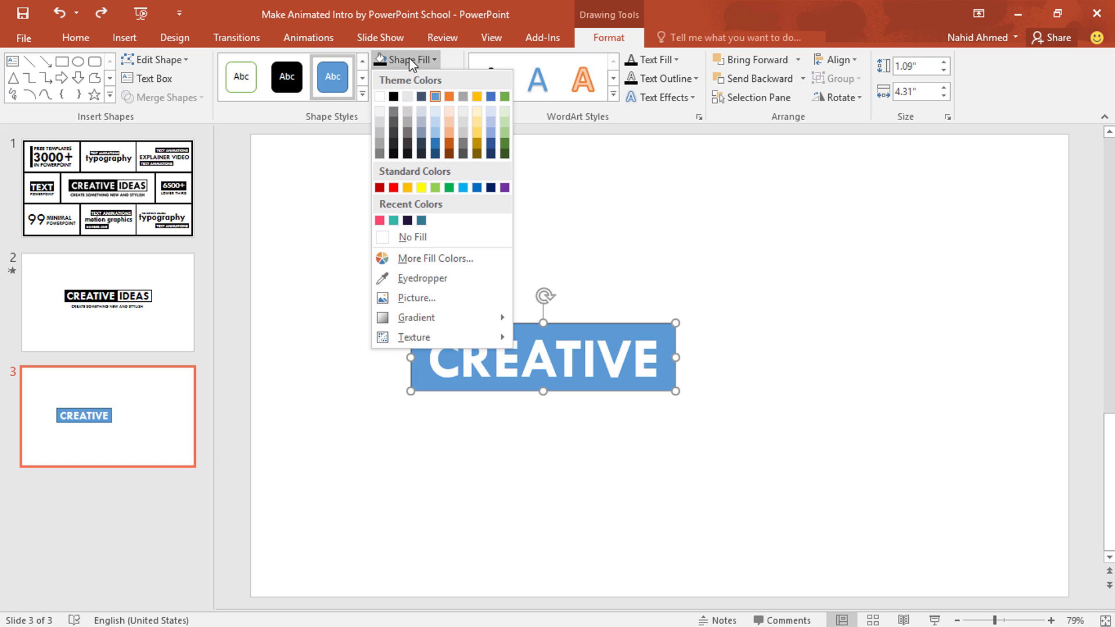
pyautogui.click(393, 97)
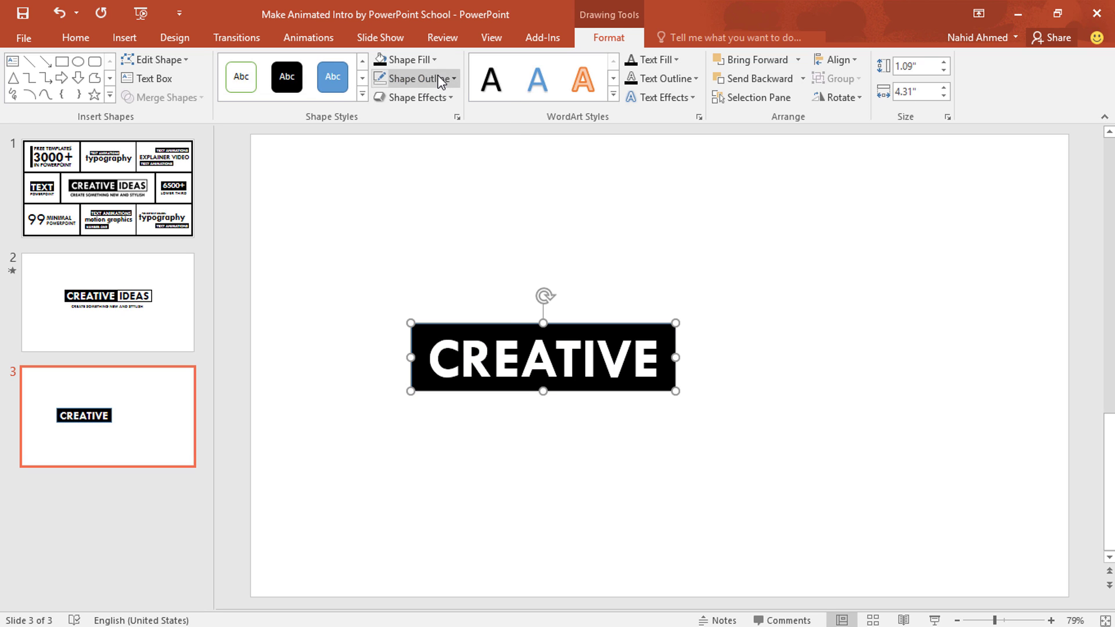
pyautogui.click(379, 80)
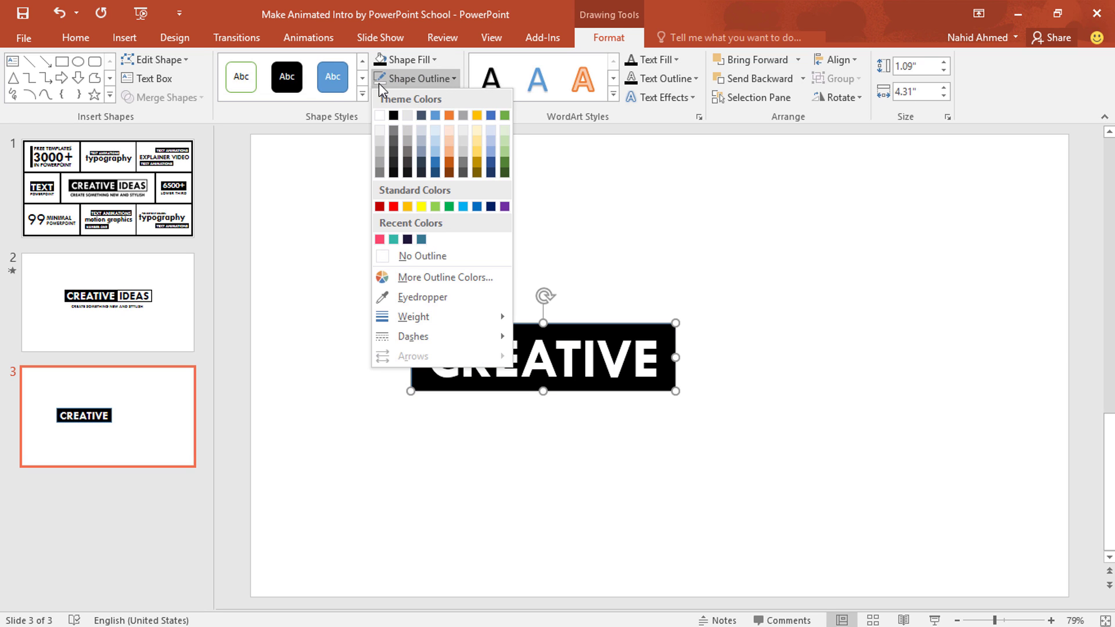
pyautogui.click(401, 258)
# - Duplicate the rectangle beside CREATIVE as an unfilled box with a 4½ pt black outline
pyautogui.hotkey('ctrl', 'd')
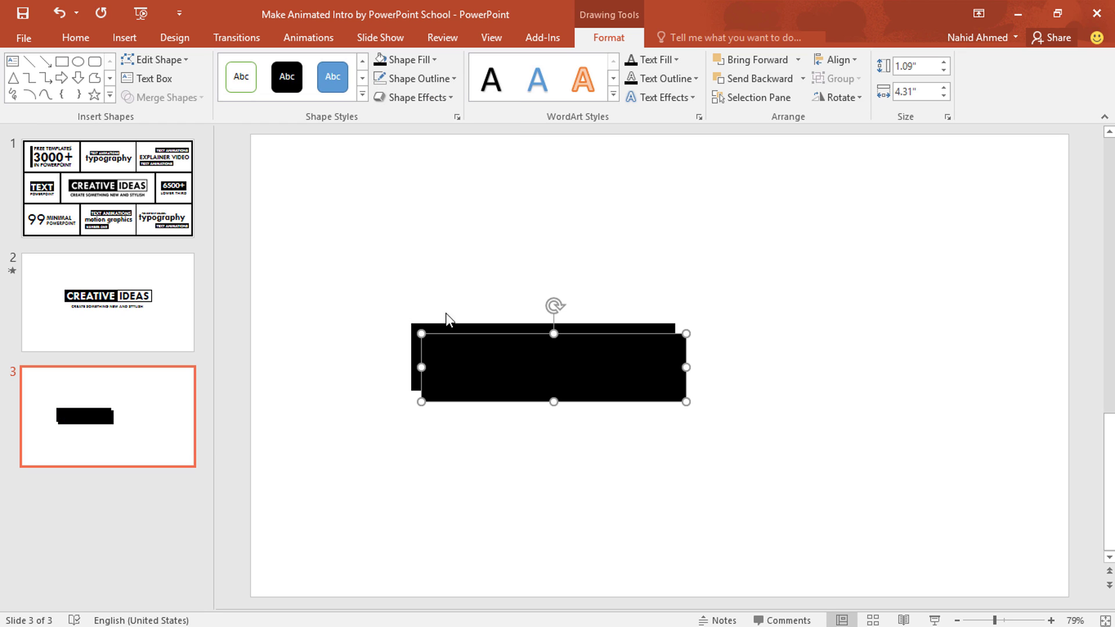
pyautogui.moveTo(491, 371); pyautogui.dragTo(742, 364)
pyautogui.click(433, 59)
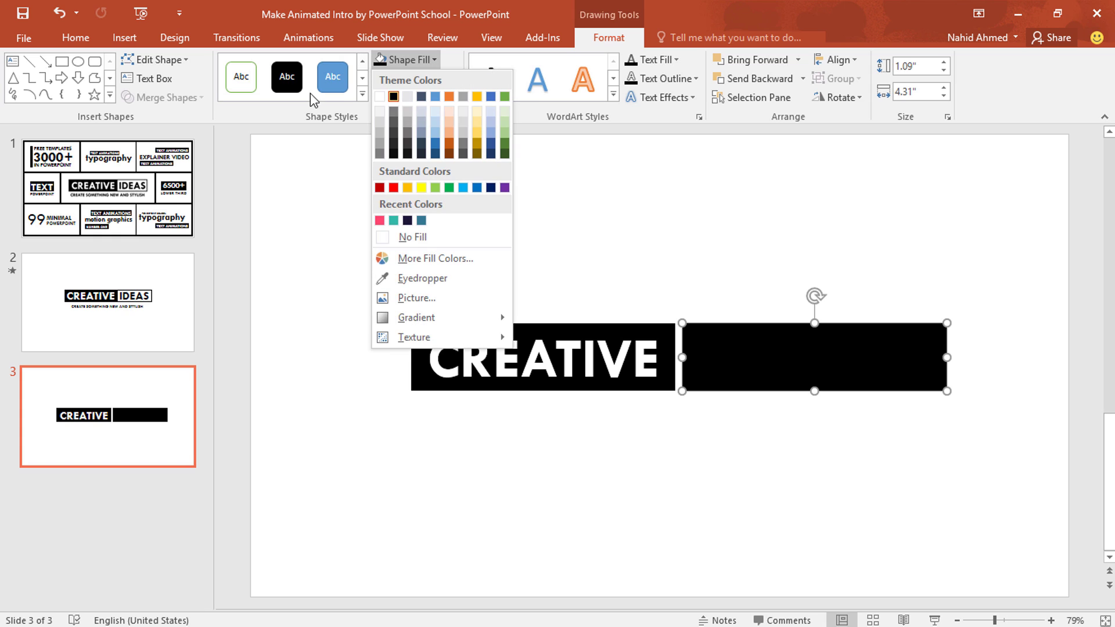
pyautogui.click(406, 237)
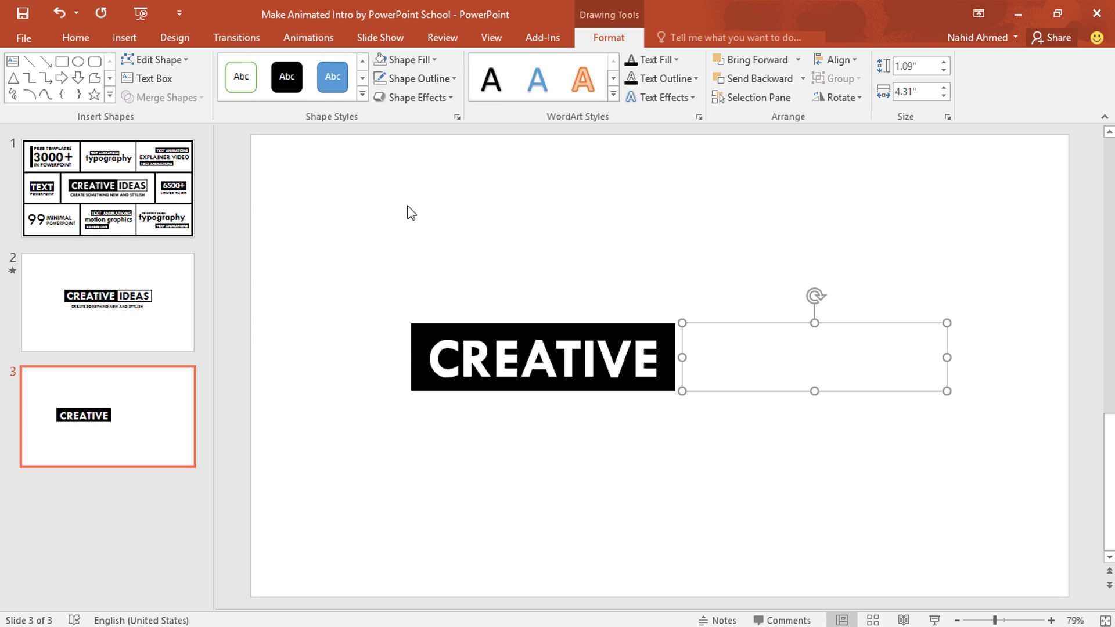
pyautogui.click(448, 80)
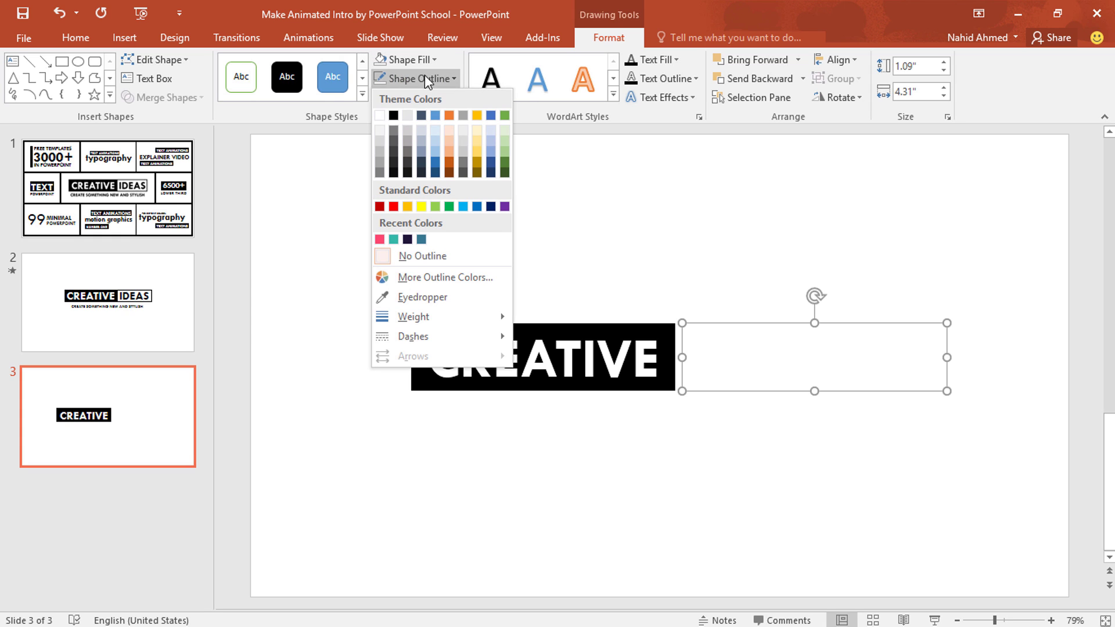
pyautogui.click(394, 116)
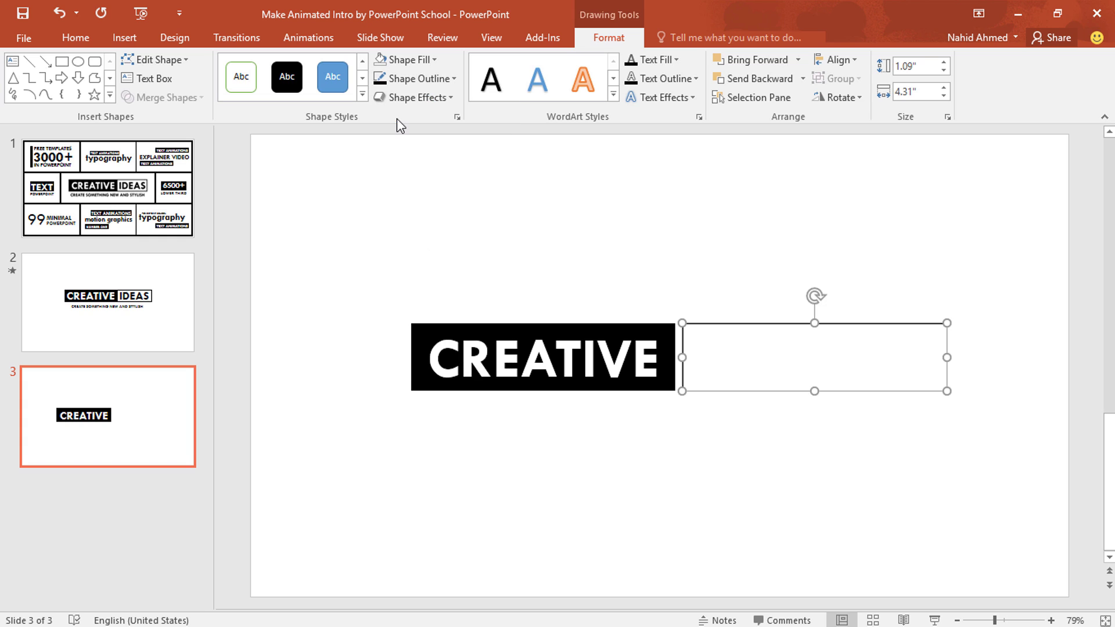
pyautogui.click(423, 81)
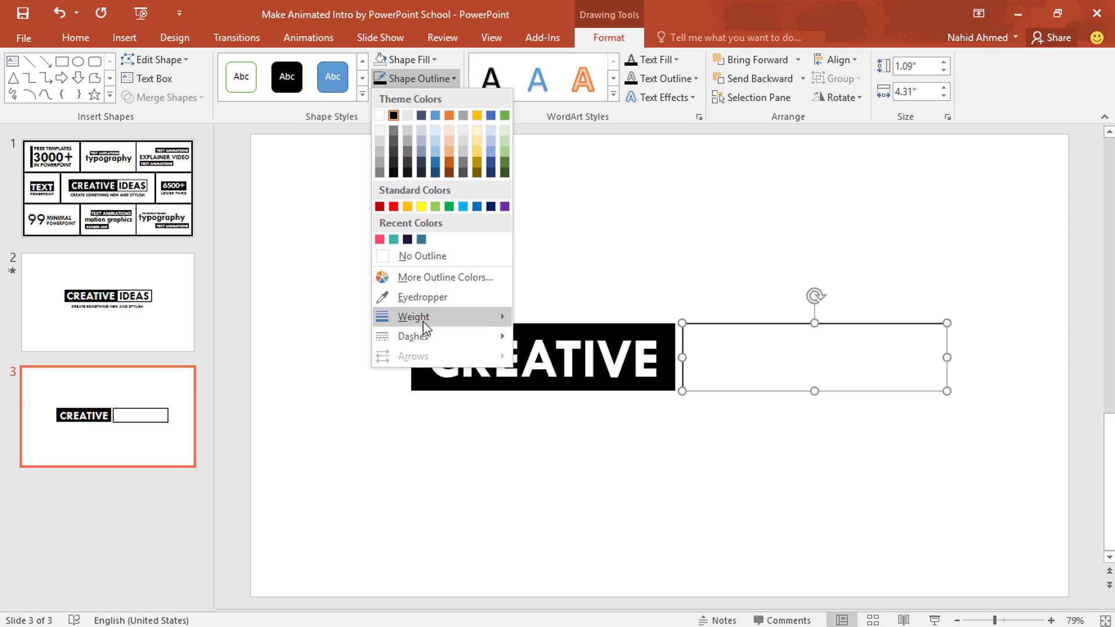
pyautogui.moveTo(430, 317)
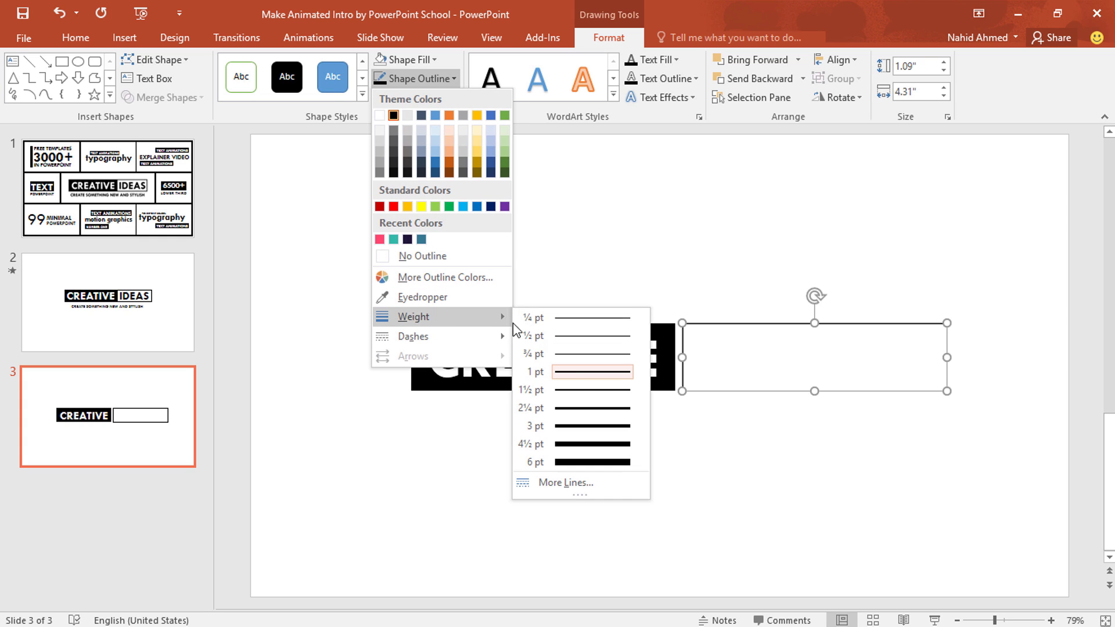
pyautogui.click(600, 445)
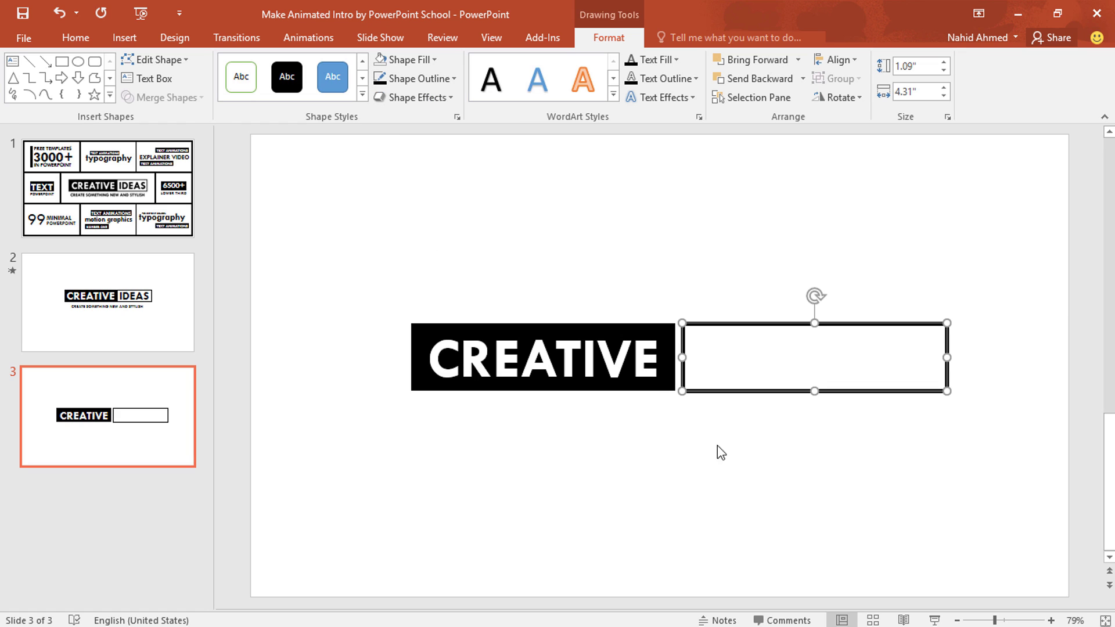
# - Butt the outlined box against CREATIVE, trim its height, and send it to back
pyautogui.scroll(5, 806, 359)
pyautogui.moveTo(604, 413); pyautogui.dragTo(588, 416)
pyautogui.moveTo(673, 415); pyautogui.dragTo(639, 409)
pyautogui.rightClick(639, 412)
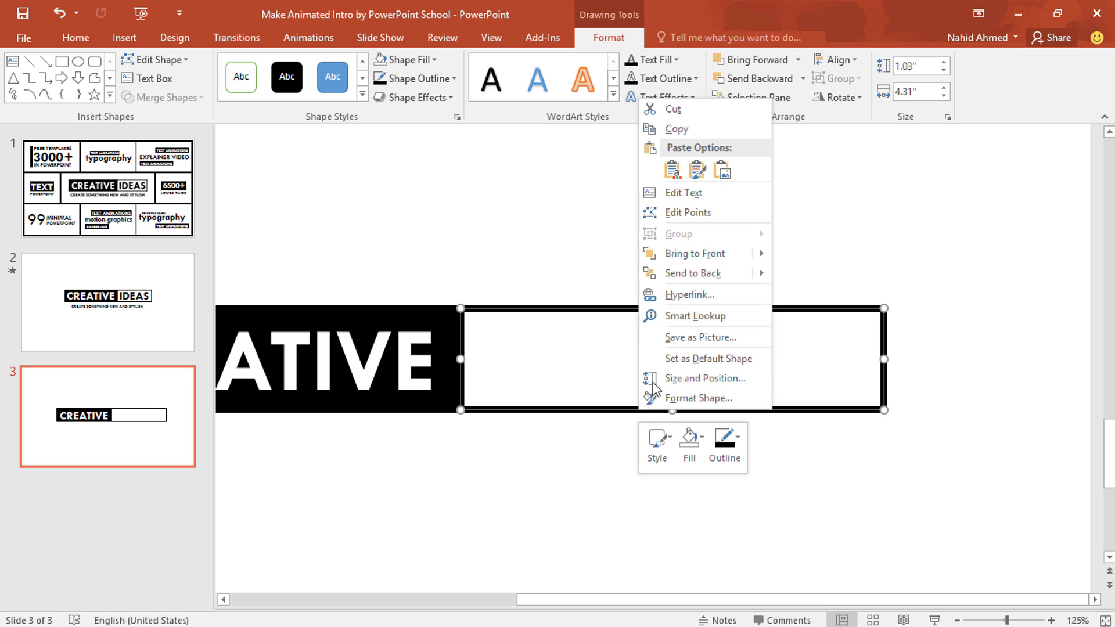
pyautogui.click(688, 275)
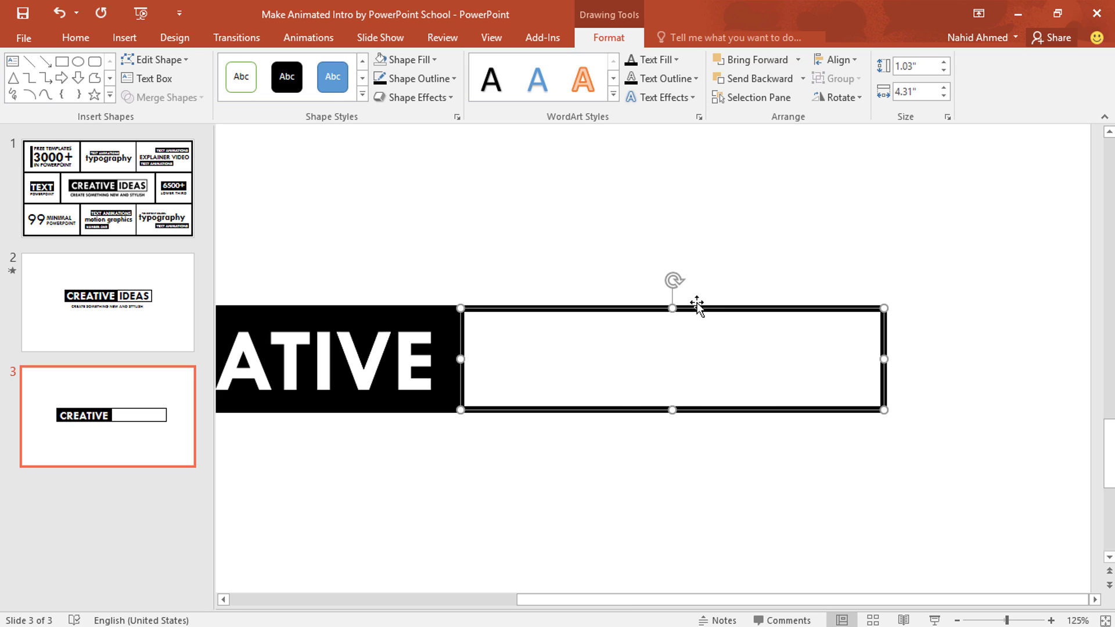
# - Copy the CREATIVE text into the outlined box as black IDEAS and narrow it to fit
pyautogui.click(706, 493)
pyautogui.scroll(-4, 706, 492)
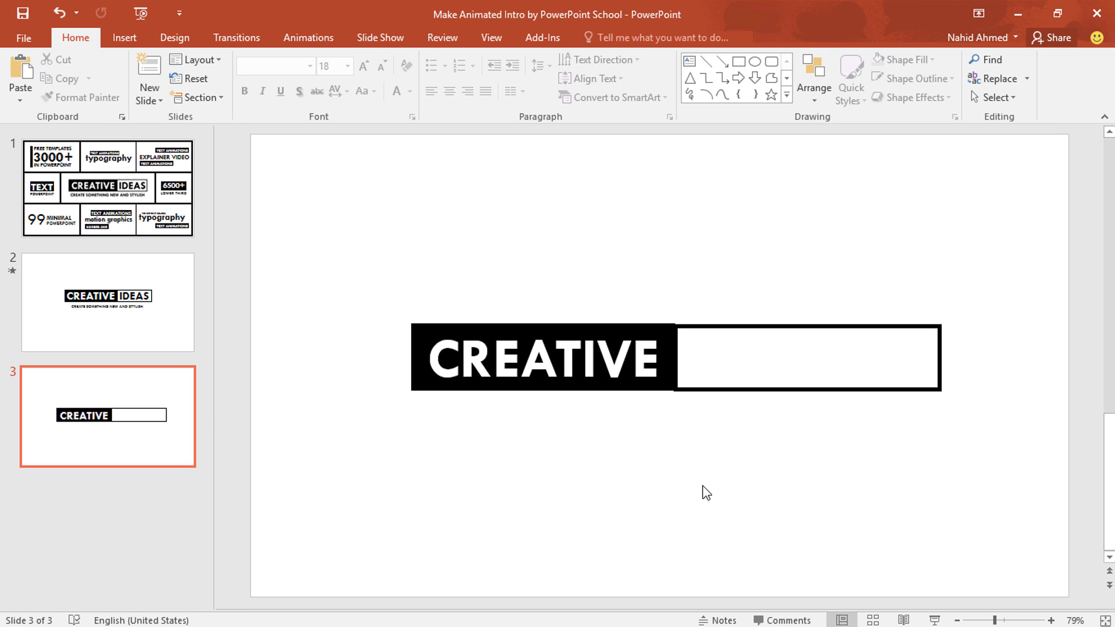
pyautogui.click(650, 347)
pyautogui.moveTo(667, 367); pyautogui.dragTo(939, 358)
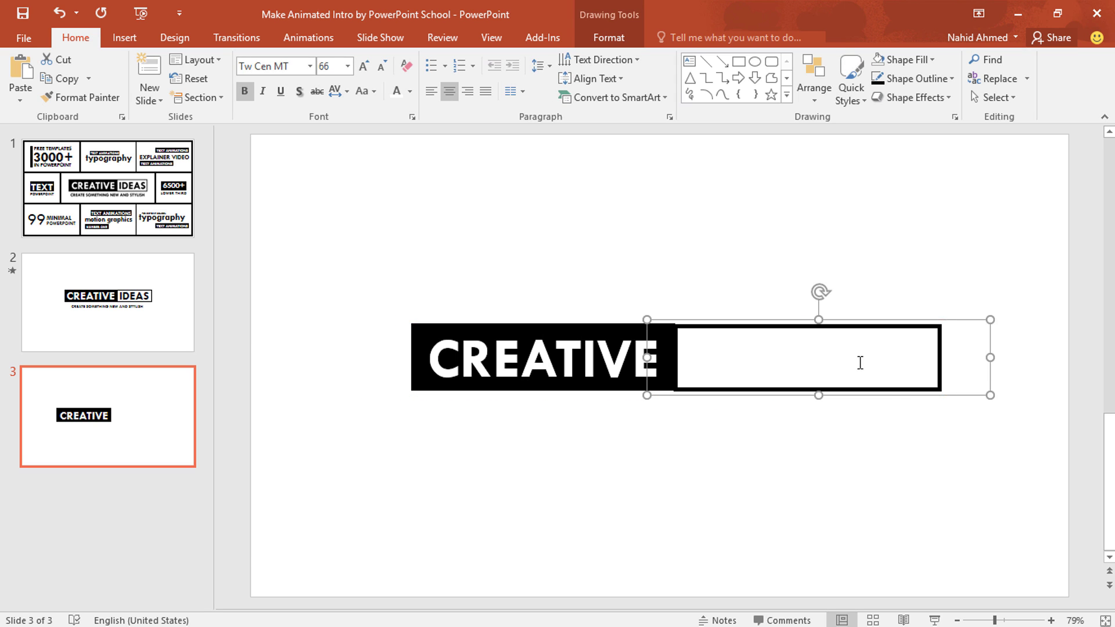
pyautogui.click(410, 91)
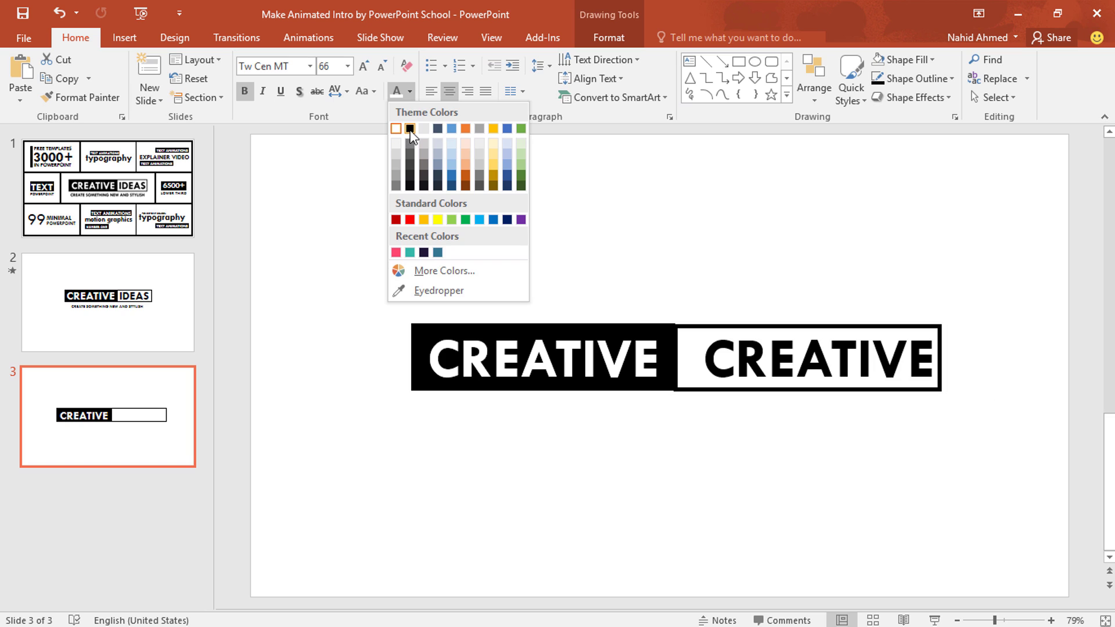
pyautogui.click(409, 129)
pyautogui.write('IDEAS')
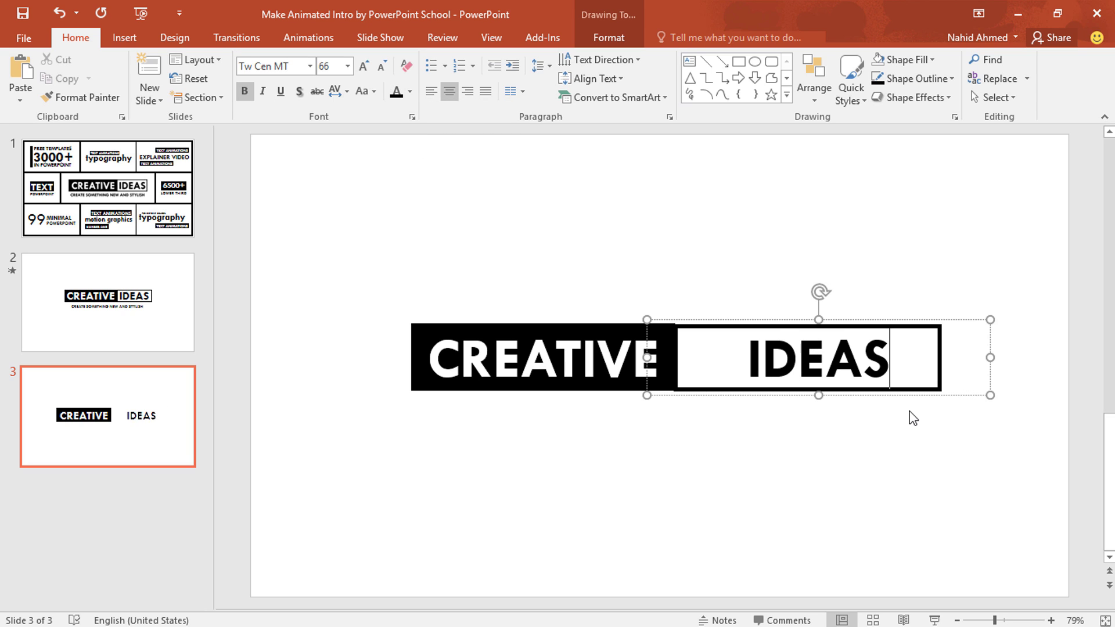
pyautogui.moveTo(990, 357); pyautogui.dragTo(849, 357)
pyautogui.click(940, 363)
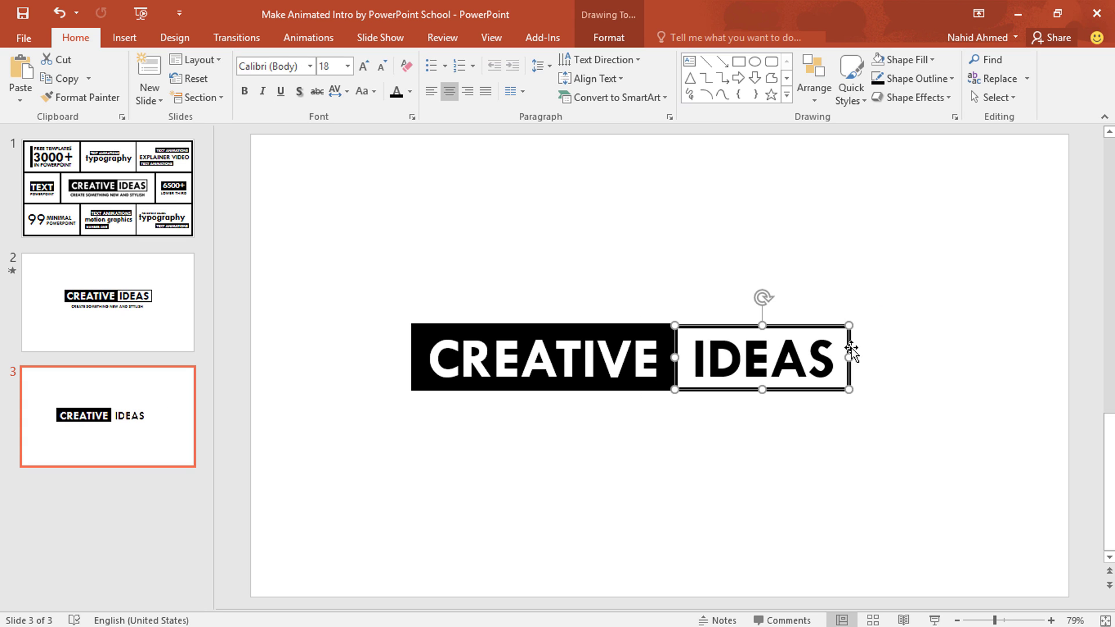
# - Add a 24 pt subtitle 'CREATE SOMETHING NEW AND STYLISH' on one line below IDEAS
pyautogui.click(898, 386)
pyautogui.click(667, 371)
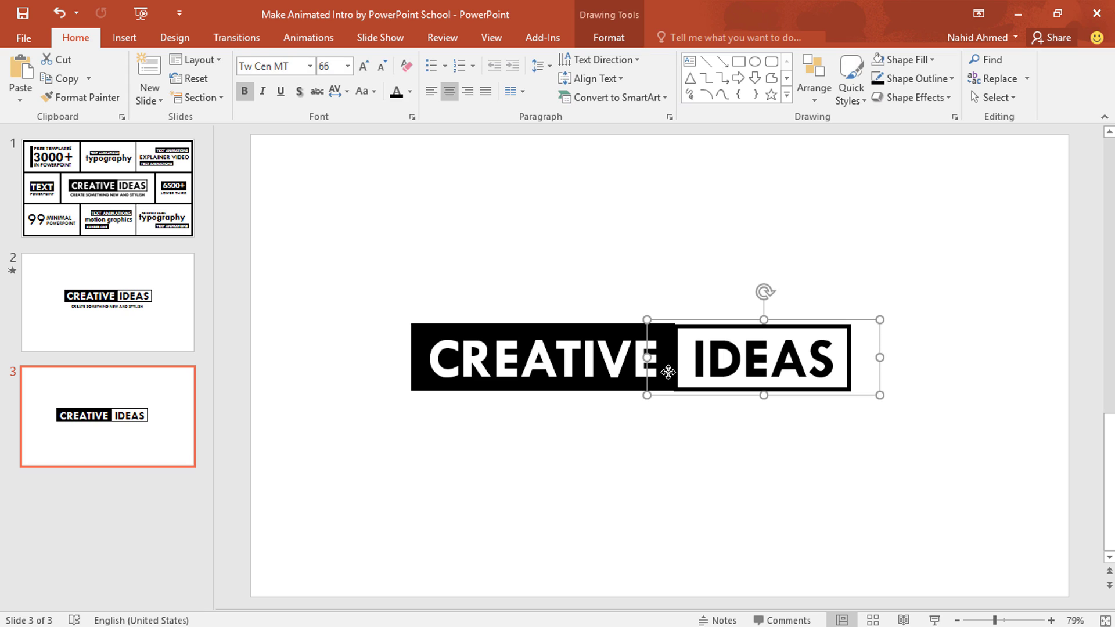
pyautogui.moveTo(668, 372); pyautogui.dragTo(549, 463)
pyautogui.doubleClick(552, 421)
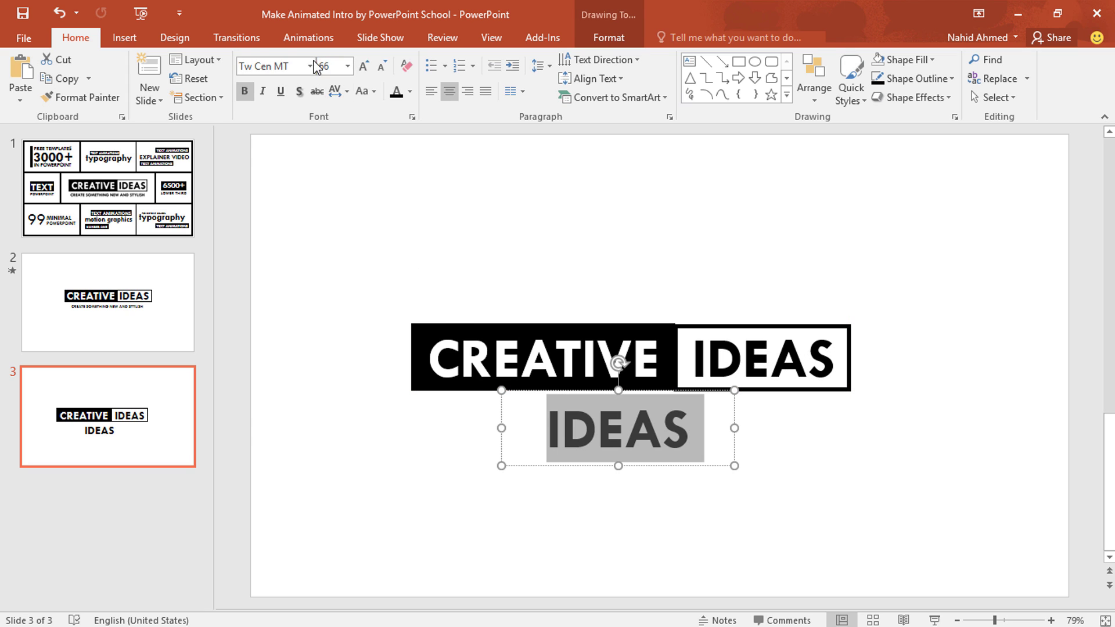
pyautogui.click(336, 68)
pyautogui.press('Return')
pyautogui.write('CREATE SOMETHING NEW AND STYLISH')
pyautogui.moveTo(731, 414); pyautogui.dragTo(784, 439)
# - Select the title shapes and subtitle together and centre them on the slide
pyautogui.click(806, 507)
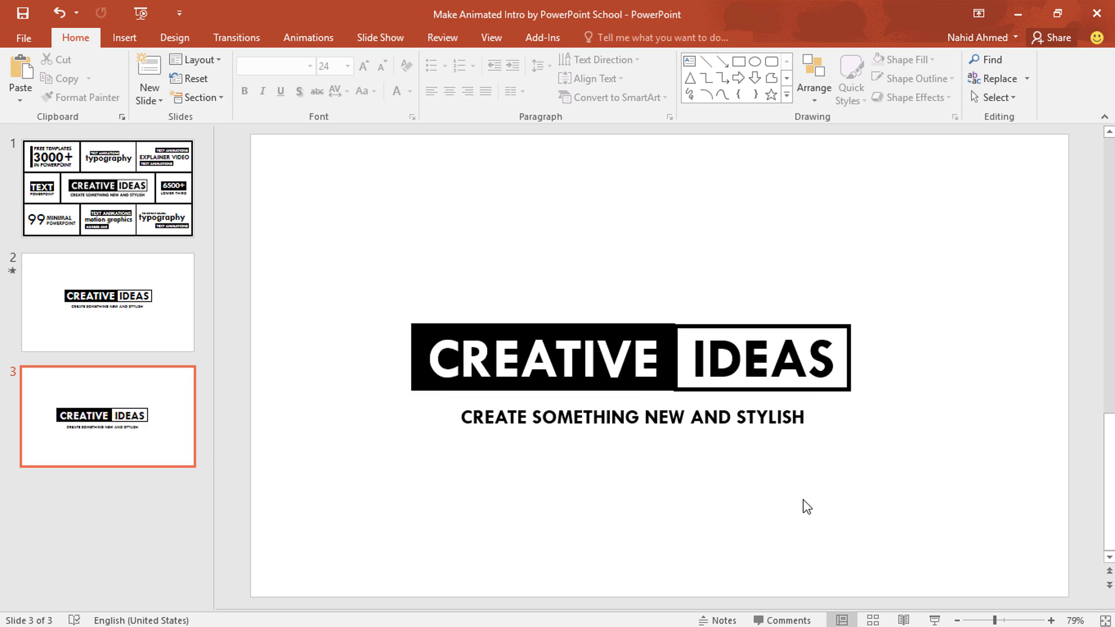
pyautogui.moveTo(982, 217)
pyautogui.mouseDown()
pyautogui.moveTo(411, 505)
pyautogui.moveTo(310, 524)
pyautogui.mouseUp()
pyautogui.moveTo(752, 427); pyautogui.dragTo(766, 424)
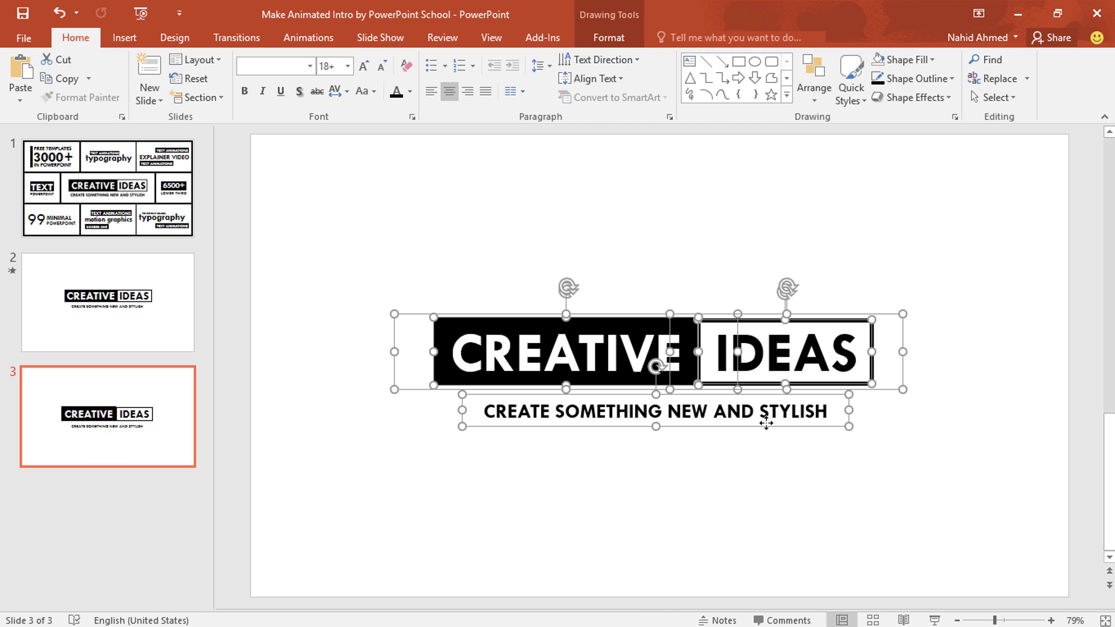
pyautogui.click(787, 520)
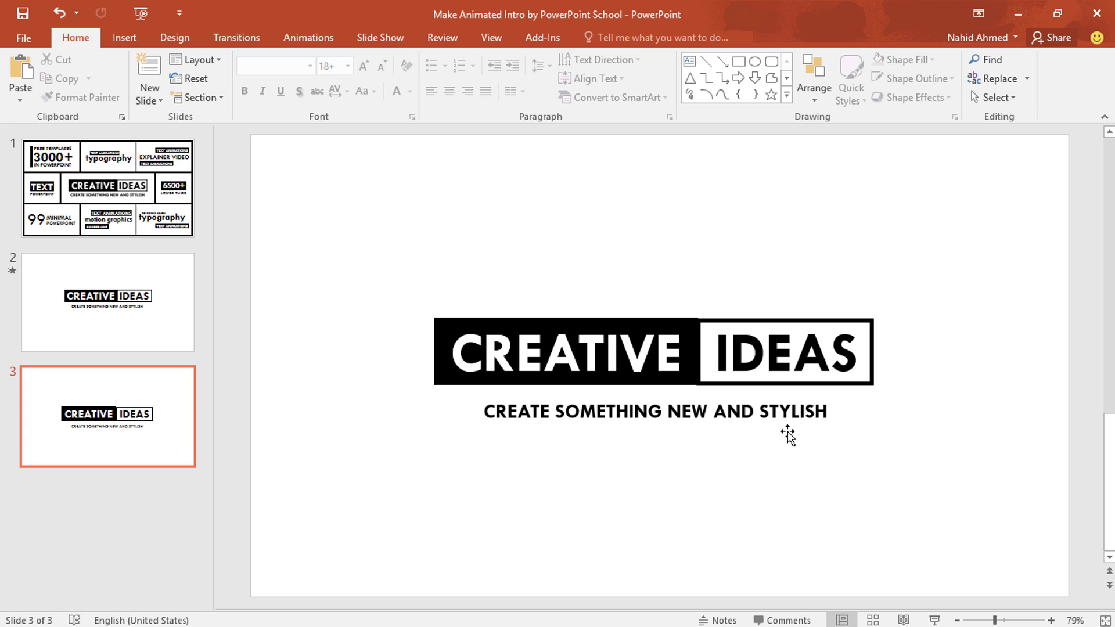
# - Draw a large rectangle with white fill and no outline
pyautogui.click(738, 62)
pyautogui.moveTo(389, 134)
pyautogui.mouseDown()
pyautogui.moveTo(492, 182)
pyautogui.moveTo(920, 319)
pyautogui.mouseUp()
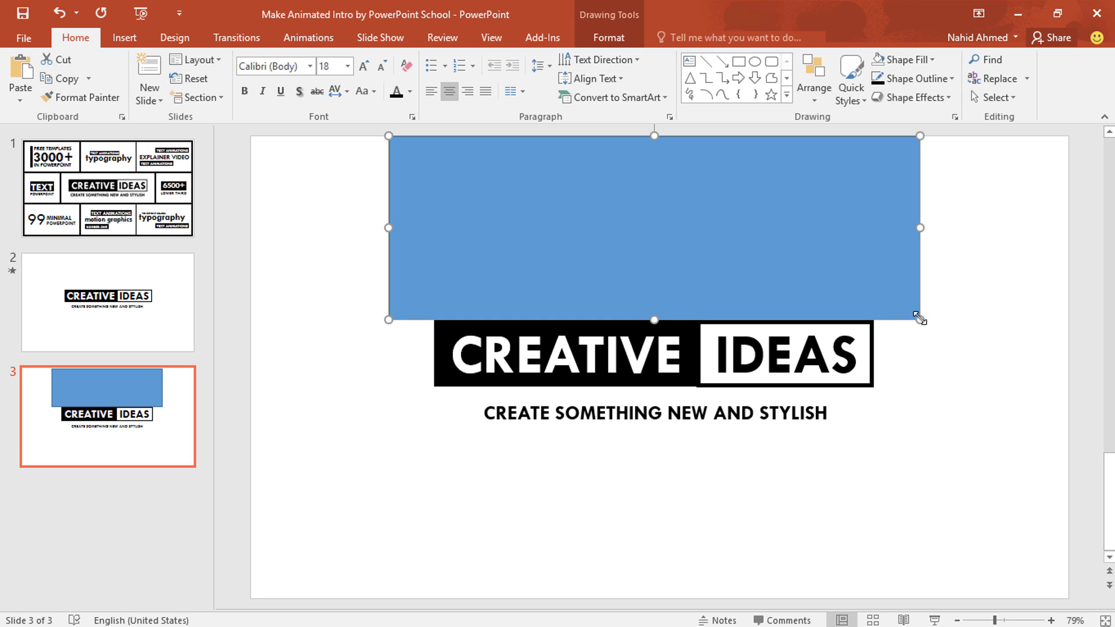
pyautogui.click(609, 37)
pyautogui.click(401, 59)
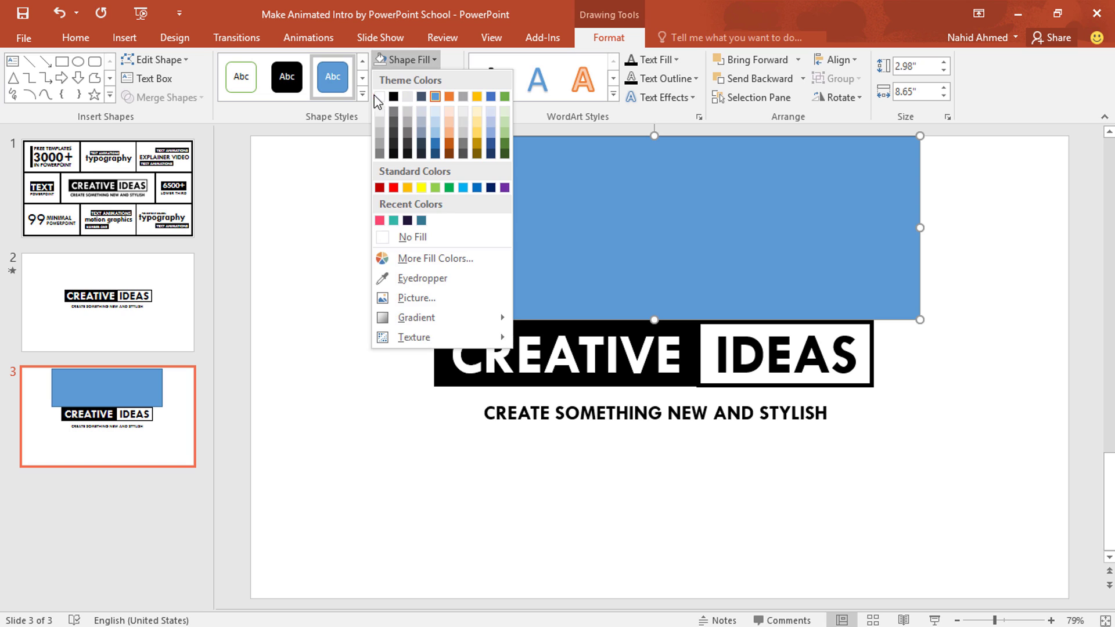
pyautogui.click(378, 98)
pyautogui.click(415, 79)
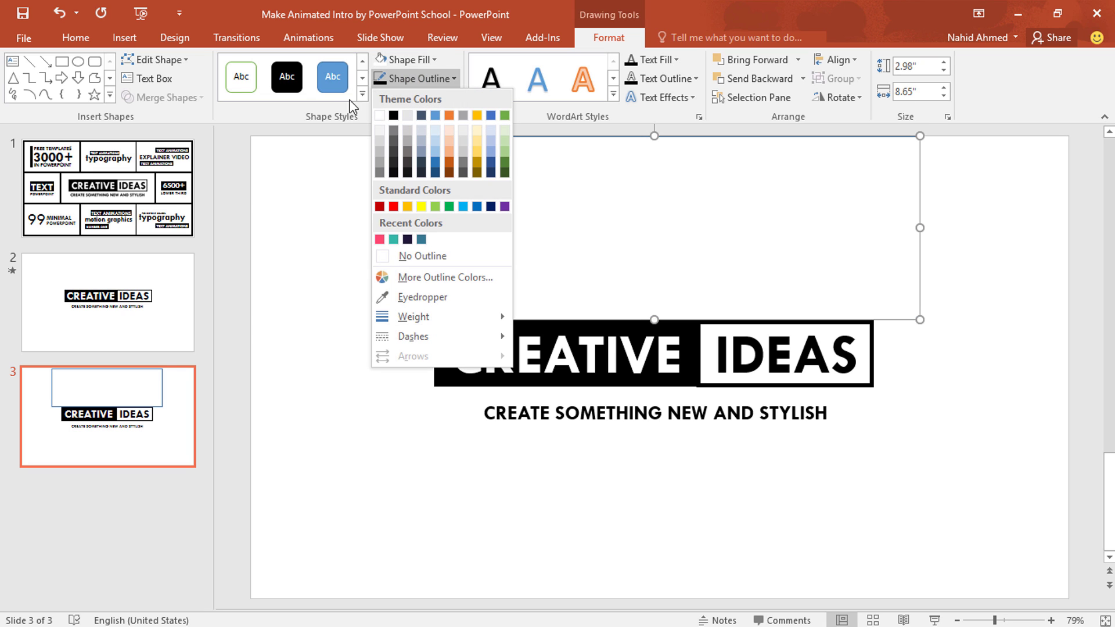
pyautogui.click(380, 259)
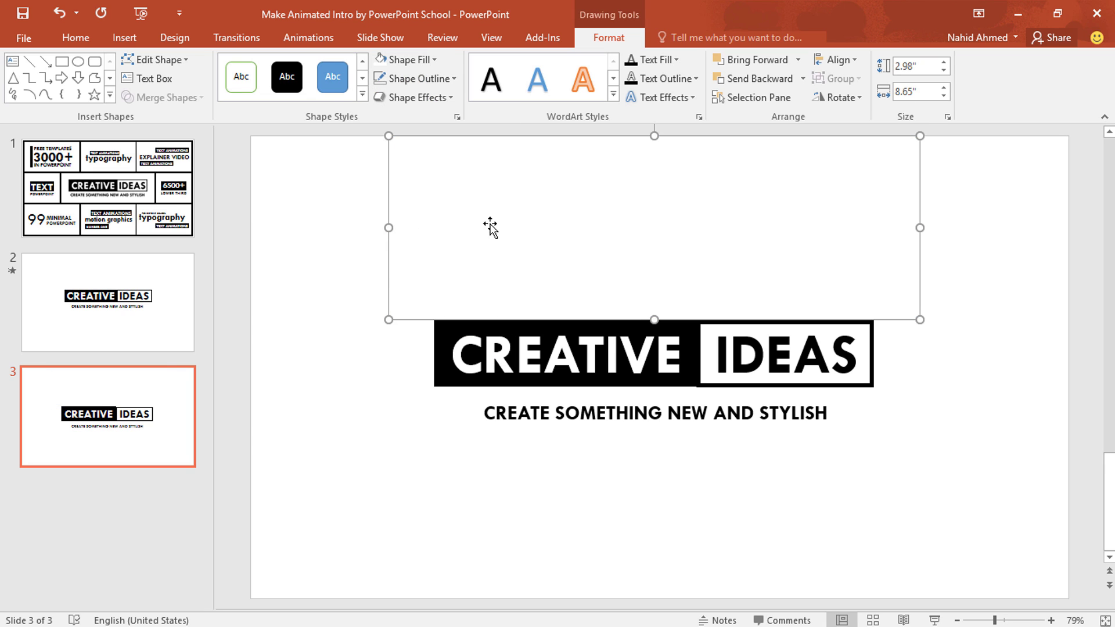
# - Position the white rectangle flush left of the CREATIVE box and narrow it slightly
pyautogui.moveTo(509, 205); pyautogui.dragTo(519, 489)
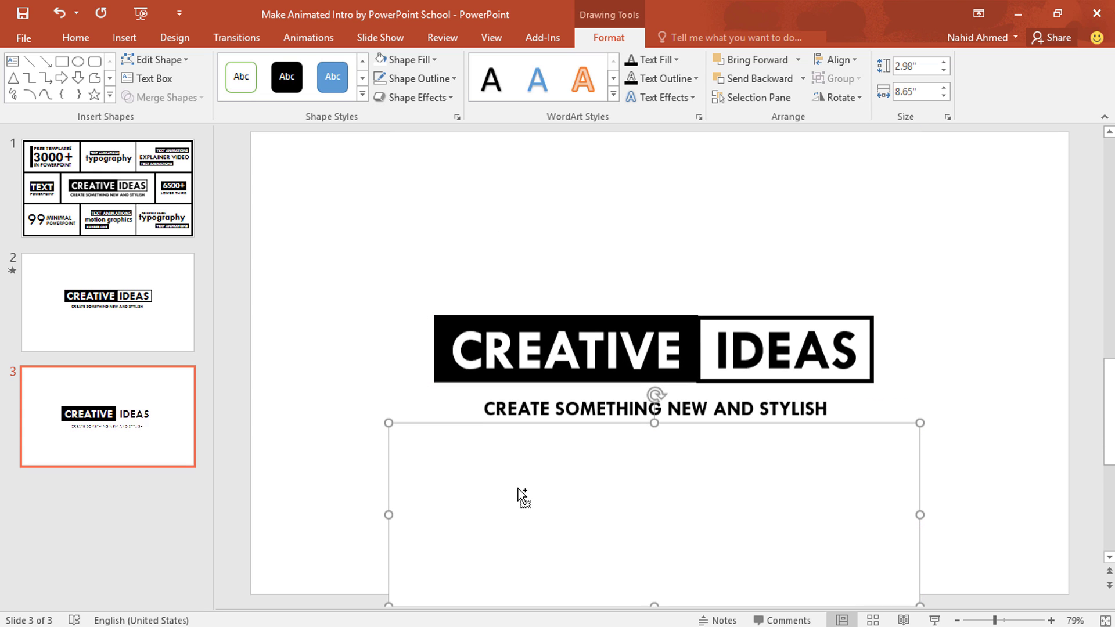
pyautogui.click(657, 600)
pyautogui.click(650, 581)
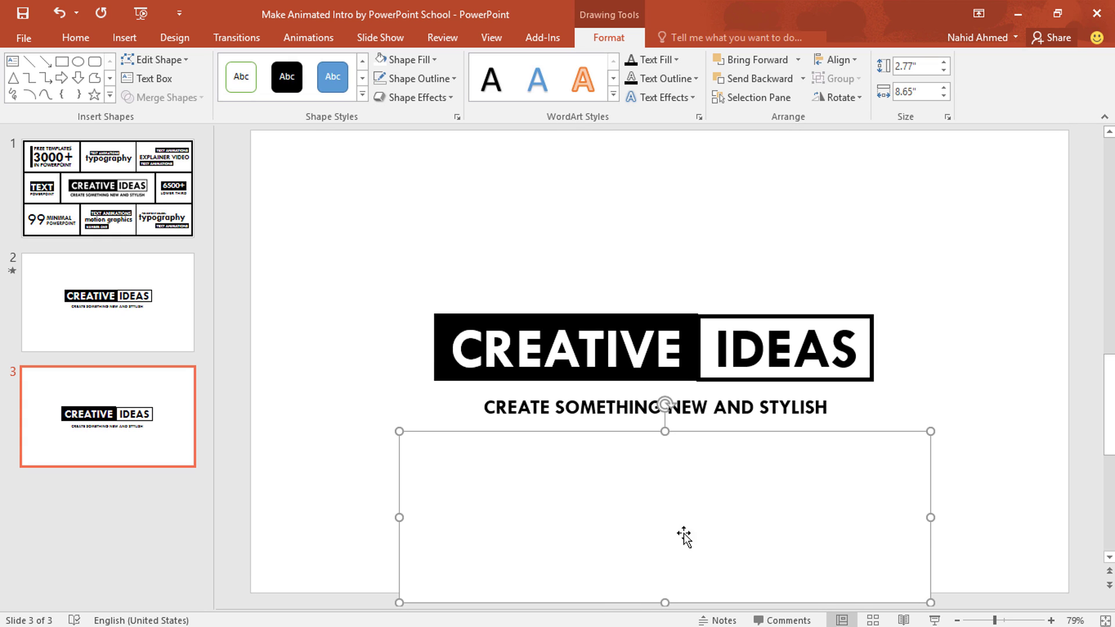
pyautogui.hotkey('ctrl', 'z')
pyautogui.hotkey('ctrl', 'y')
pyautogui.moveTo(520, 548); pyautogui.dragTo(385, 406)
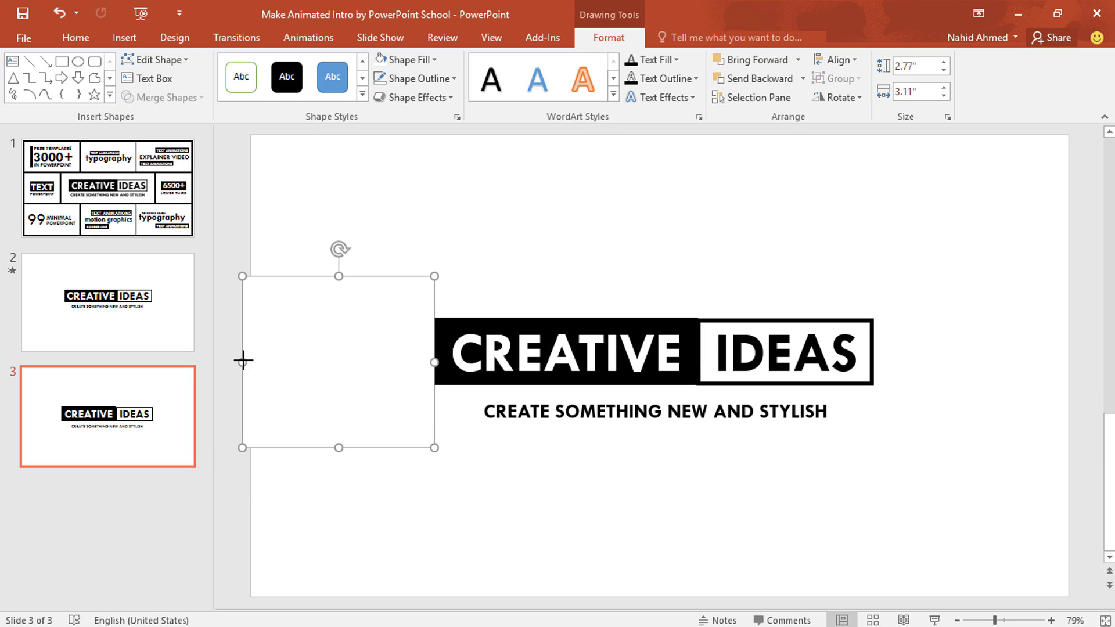
pyautogui.moveTo(245, 360); pyautogui.dragTo(249, 361)
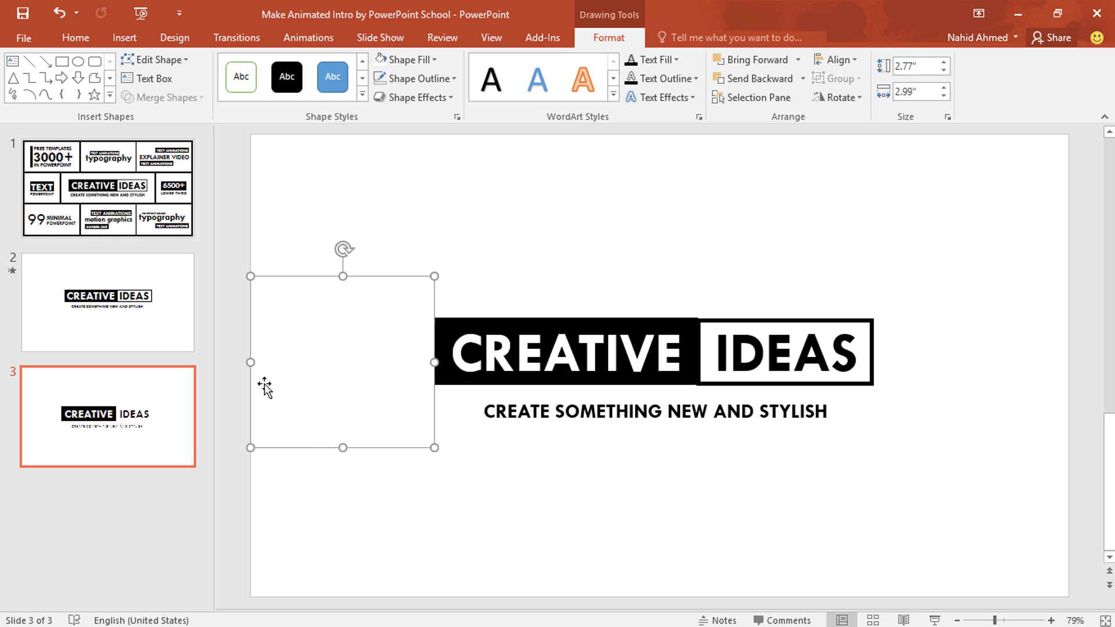
pyautogui.click(281, 512)
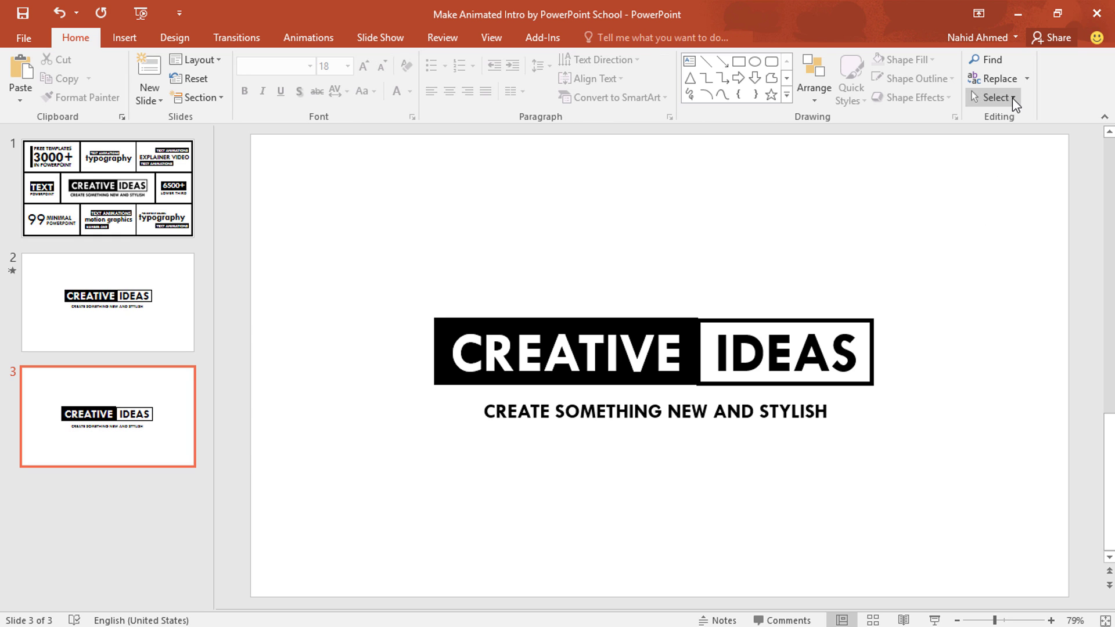
# - Show the Selection Pane and Animation Pane, then select Rectangle 3 (the CREATIVE box)
pyautogui.click(1014, 98)
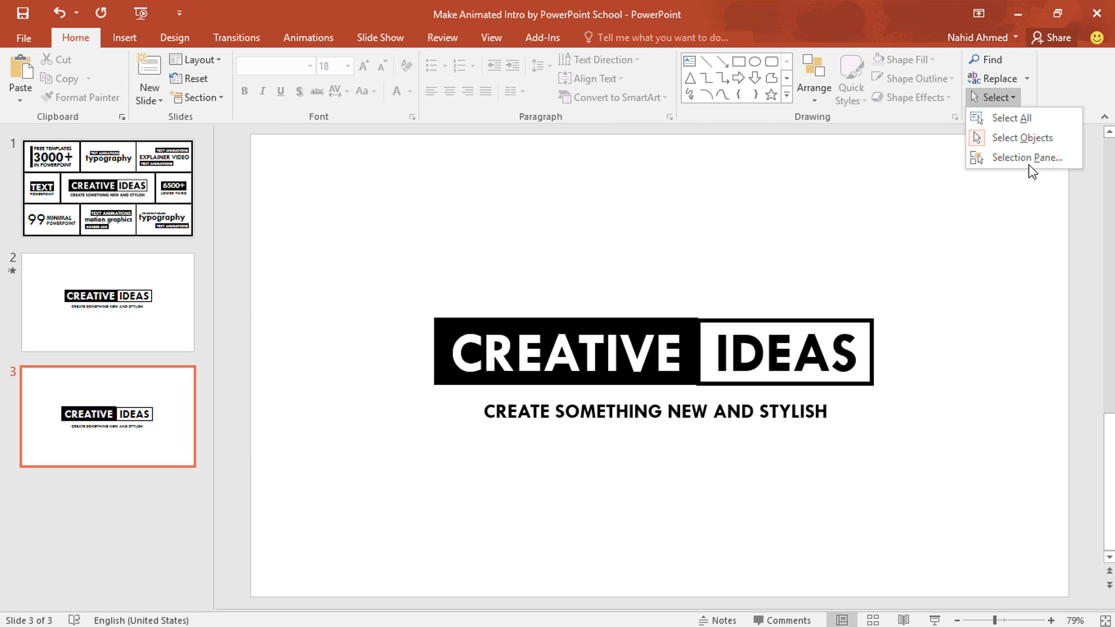
pyautogui.click(1028, 158)
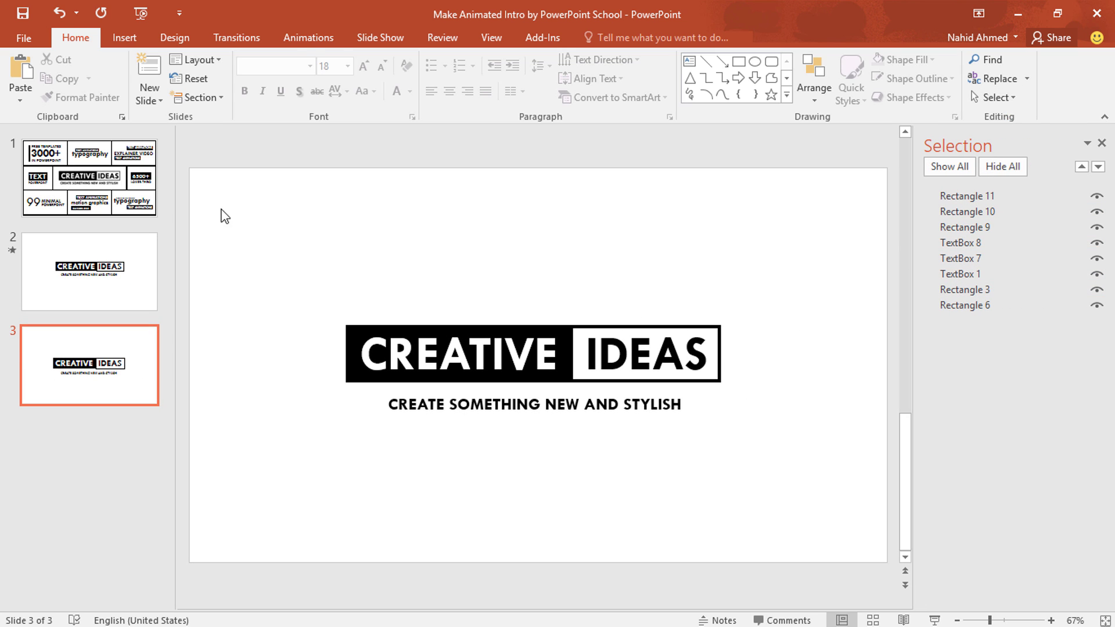
pyautogui.click(311, 41)
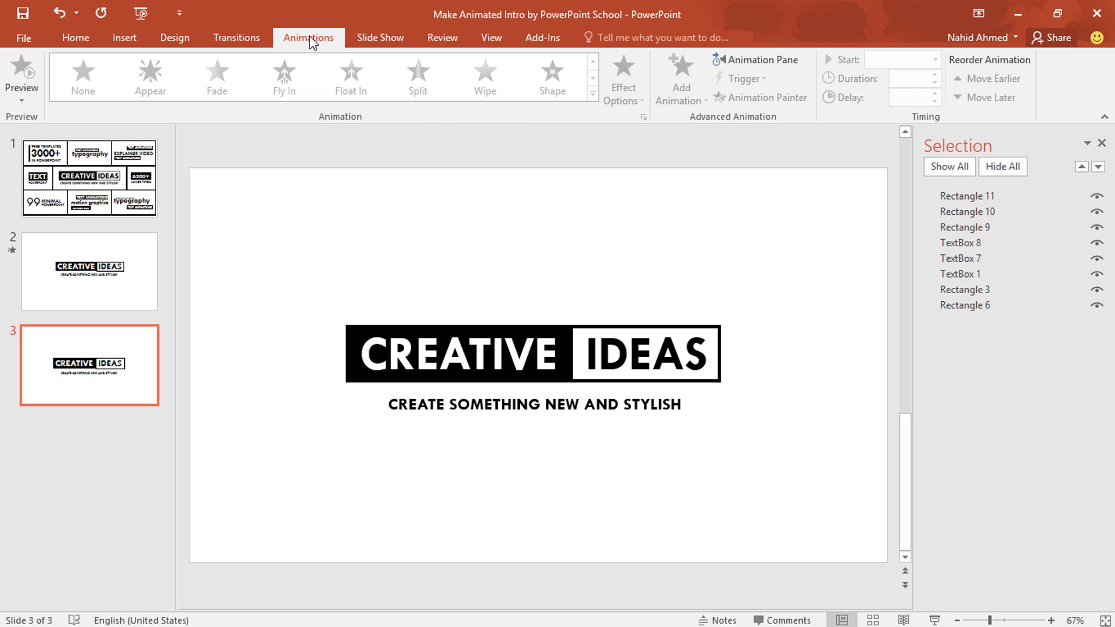
pyautogui.click(793, 58)
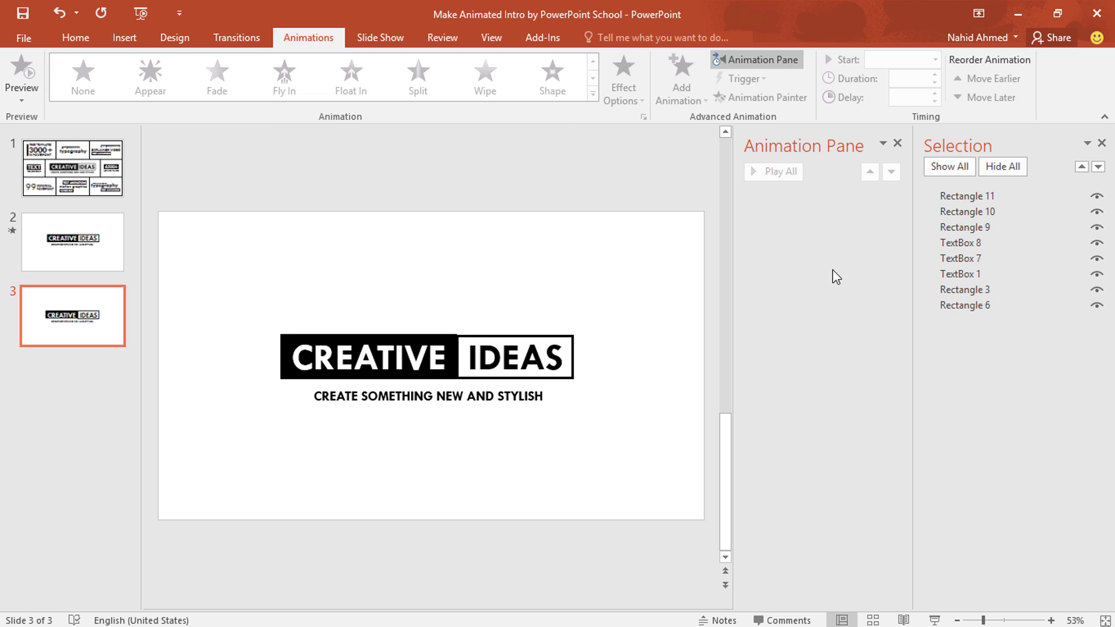
pyautogui.click(954, 291)
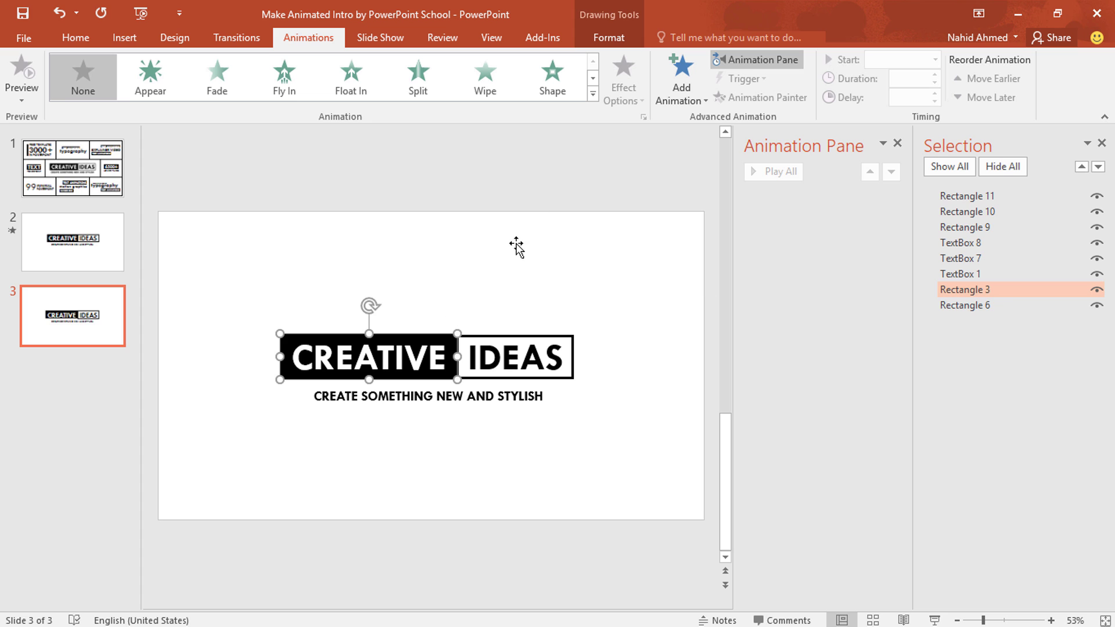
# - Give Rectangle 3 a Fly In From Left entrance with 0.29 s smooth end and 0.75 s duration
pyautogui.click(681, 91)
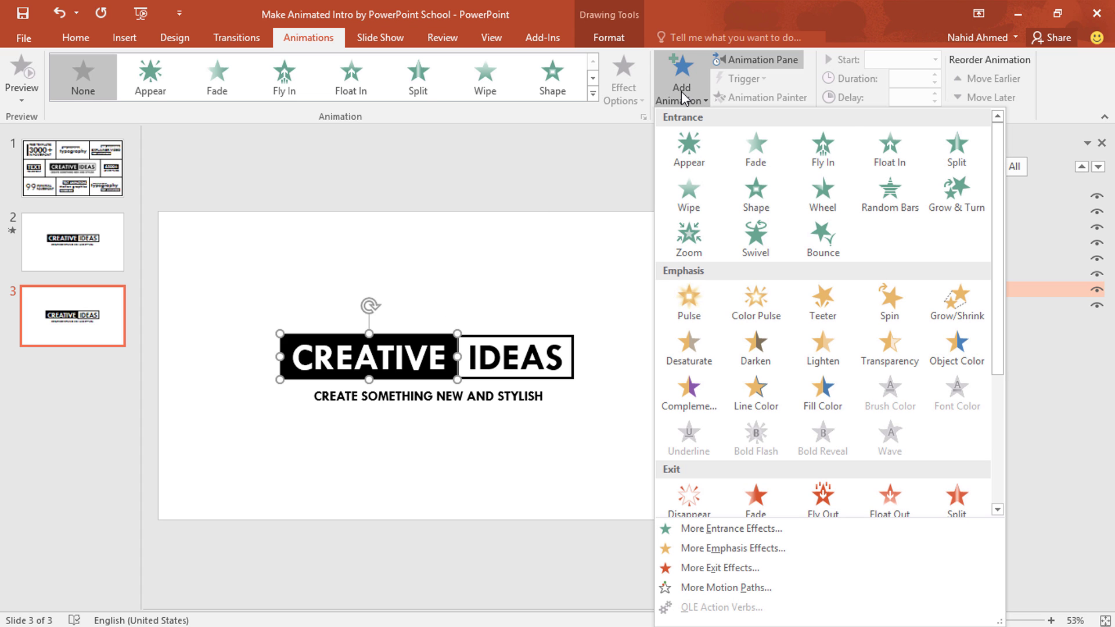
pyautogui.click(813, 165)
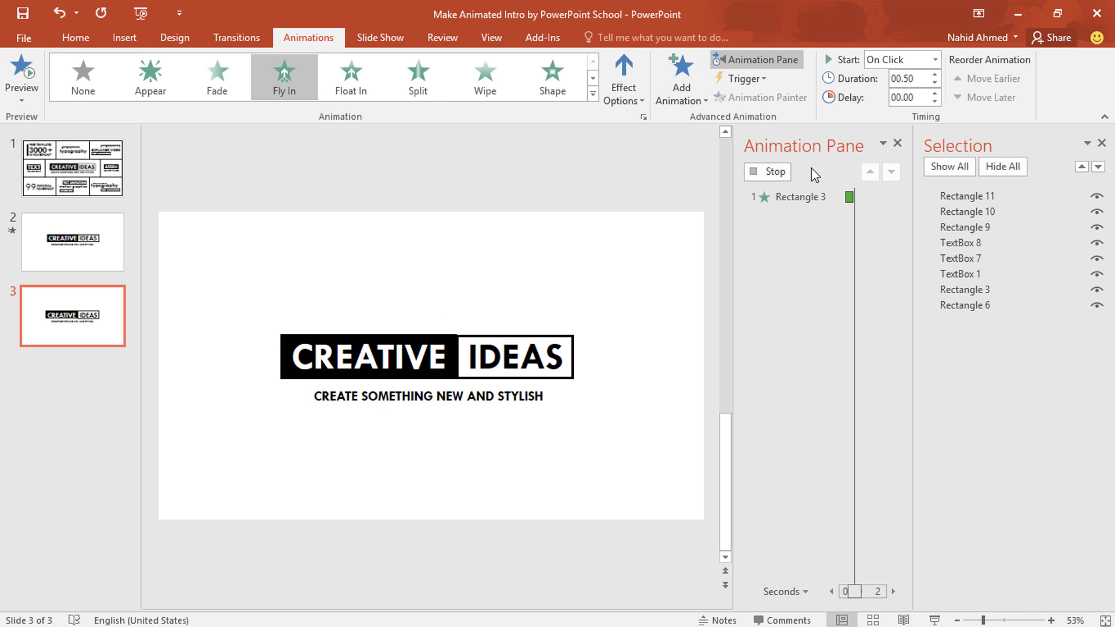
pyautogui.click(621, 95)
pyautogui.click(642, 216)
pyautogui.click(891, 197)
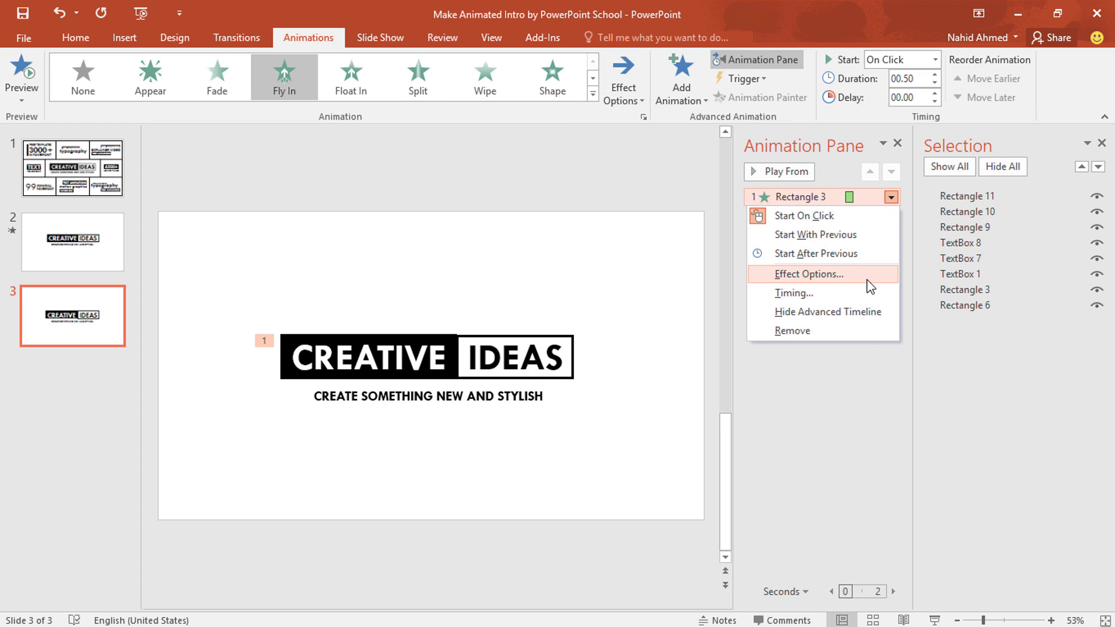
pyautogui.click(843, 274)
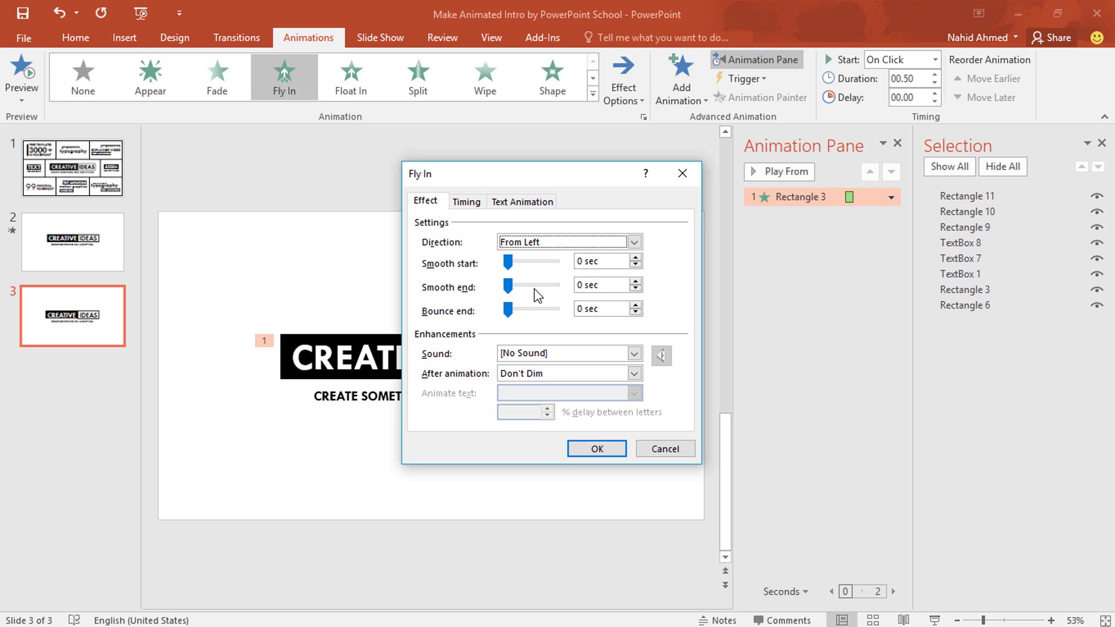
pyautogui.moveTo(508, 286); pyautogui.dragTo(569, 302)
pyautogui.click(610, 453)
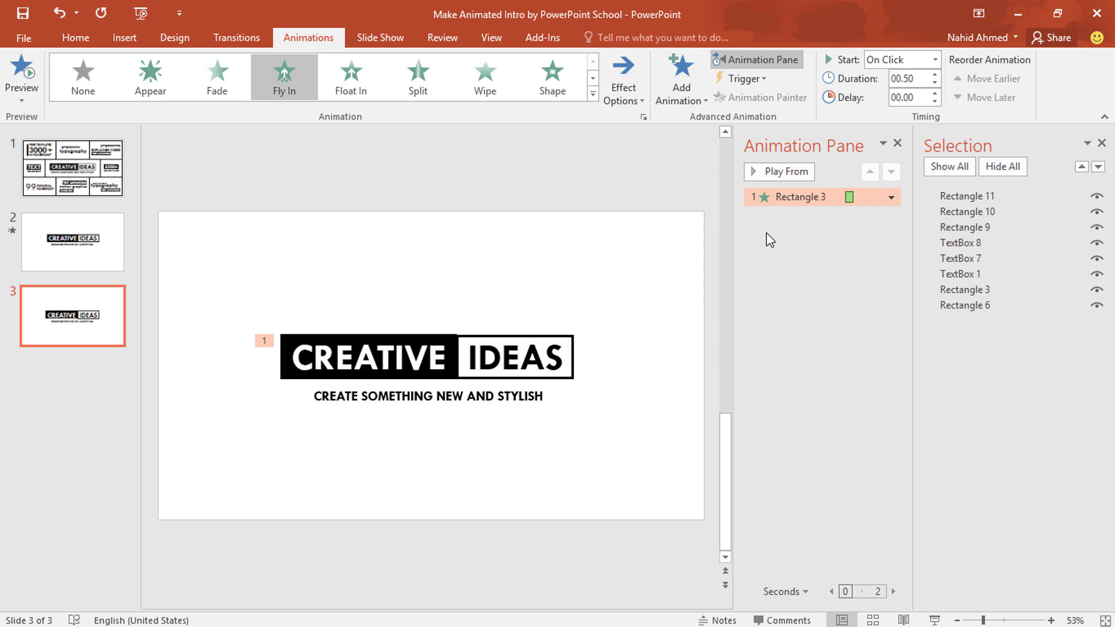
pyautogui.click(935, 74)
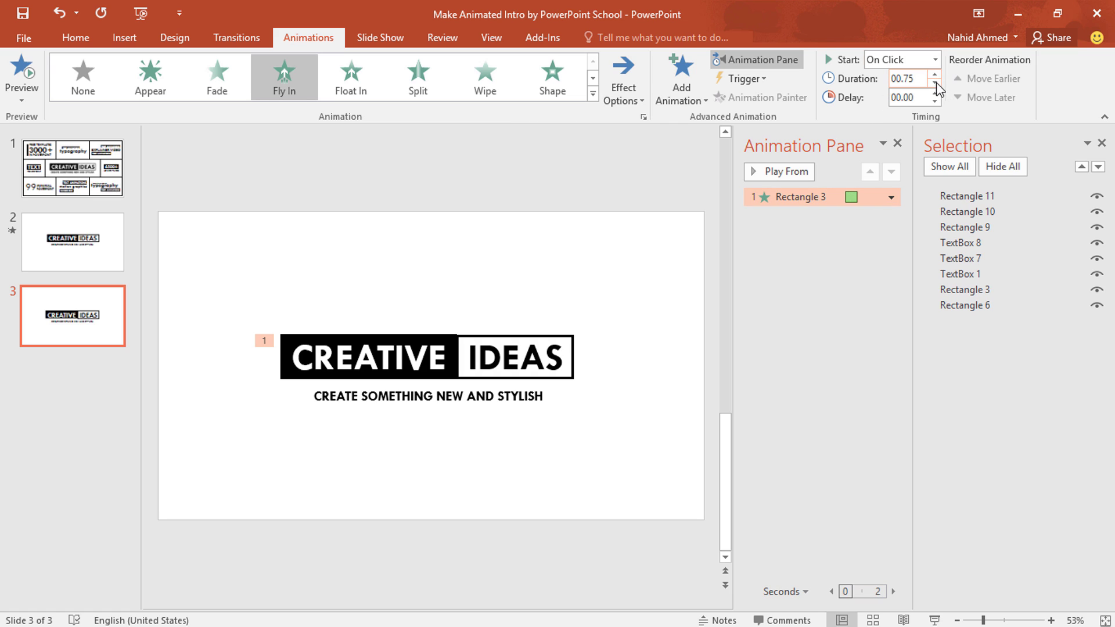
# - Give the IDEAS box (Rectangle 6) a Fly In From Left entrance
pyautogui.click(955, 308)
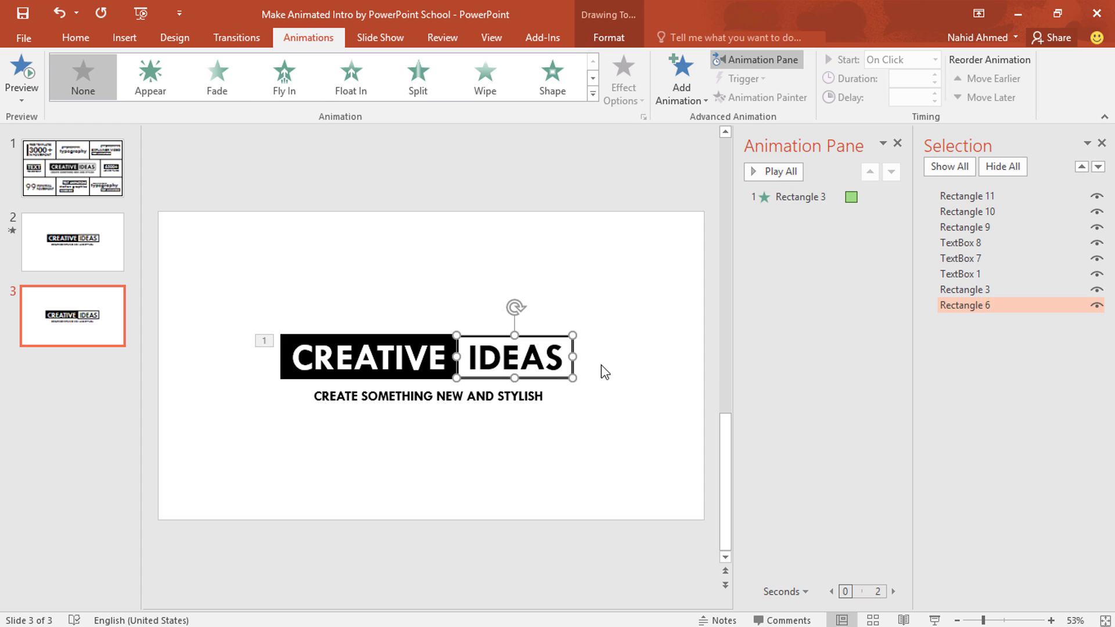
pyautogui.click(692, 98)
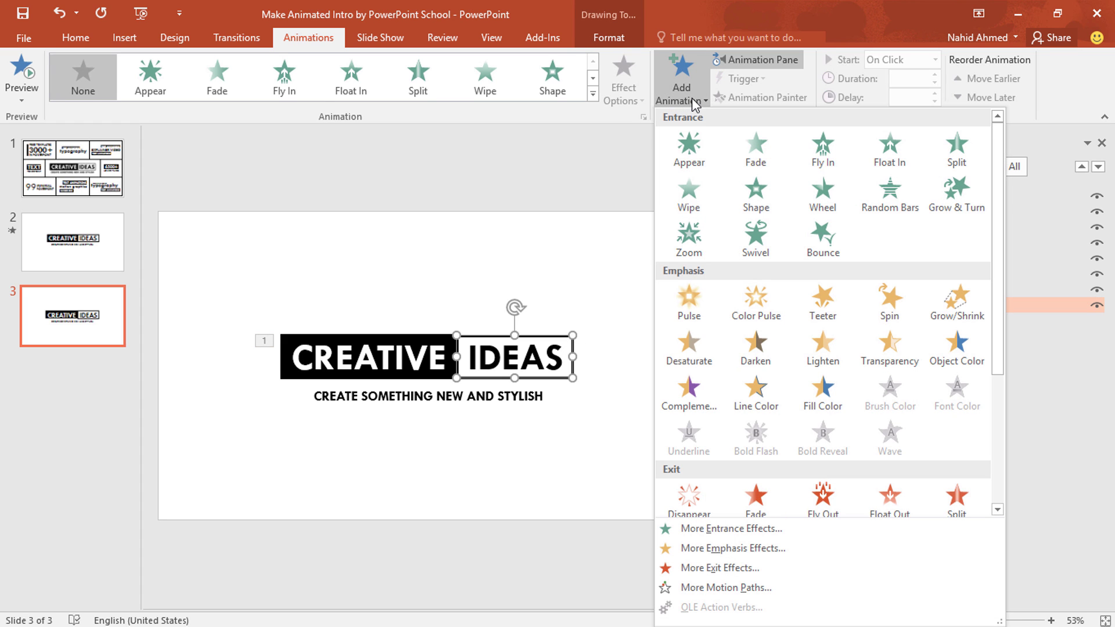
pyautogui.click(822, 152)
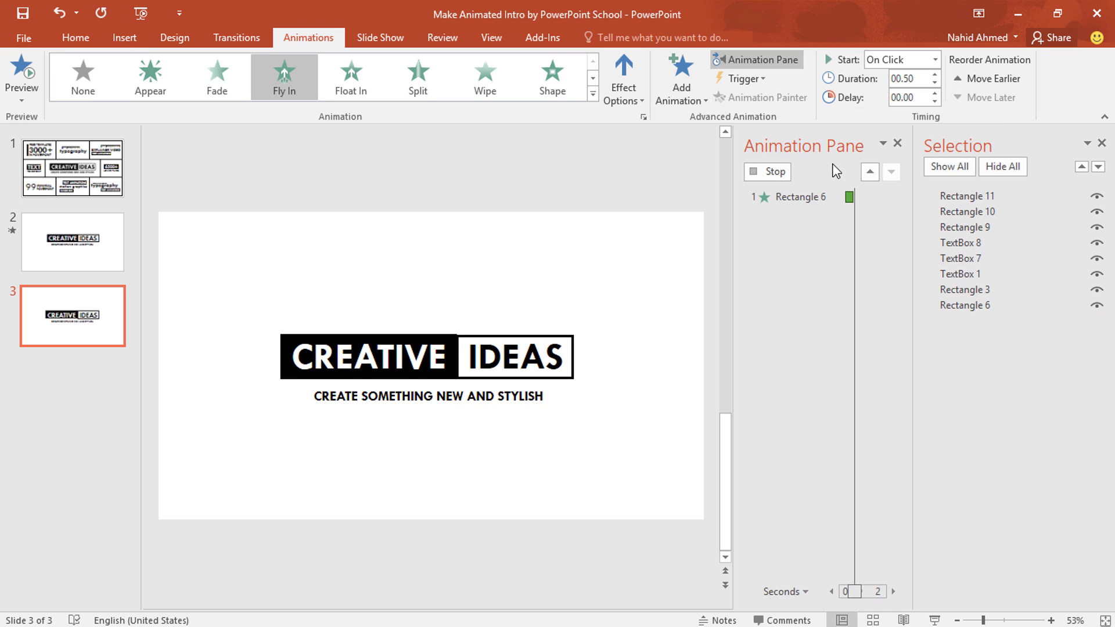
pyautogui.click(624, 96)
pyautogui.click(673, 225)
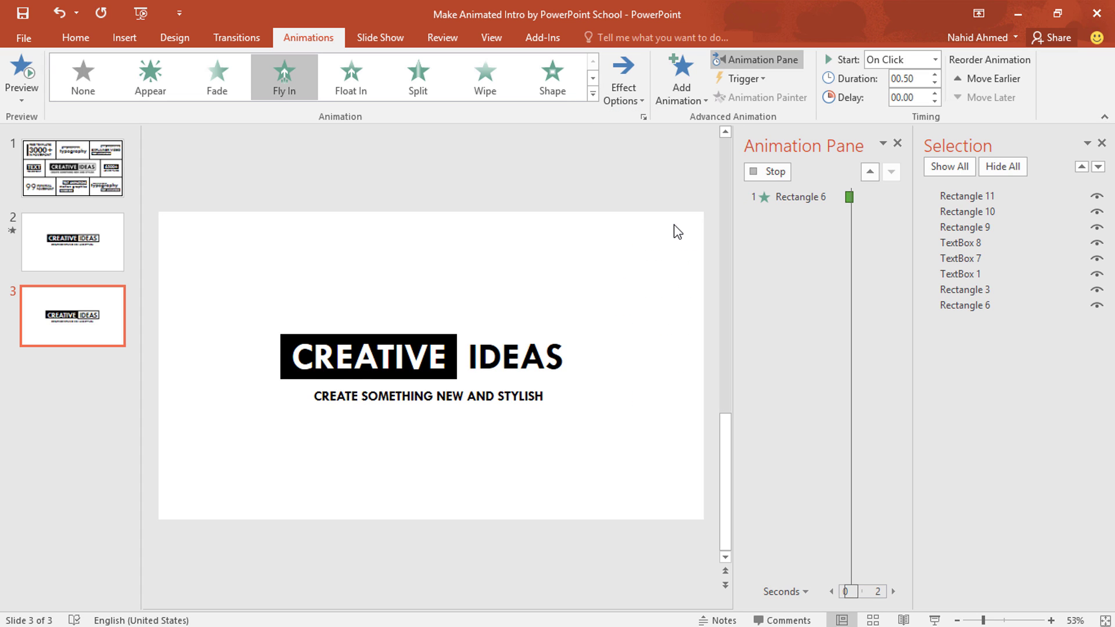
# - Set the IDEAS fly-in to start With Previous after a 0.5 s delay, with a smooth end
pyautogui.click(935, 59)
pyautogui.click(932, 106)
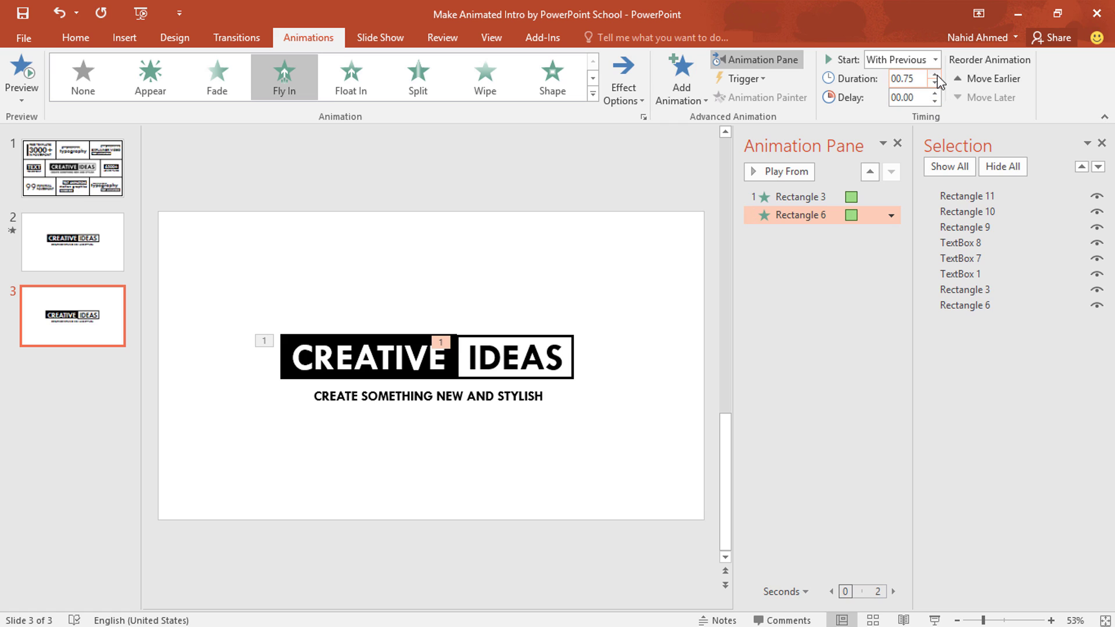
pyautogui.click(935, 93)
pyautogui.click(934, 93)
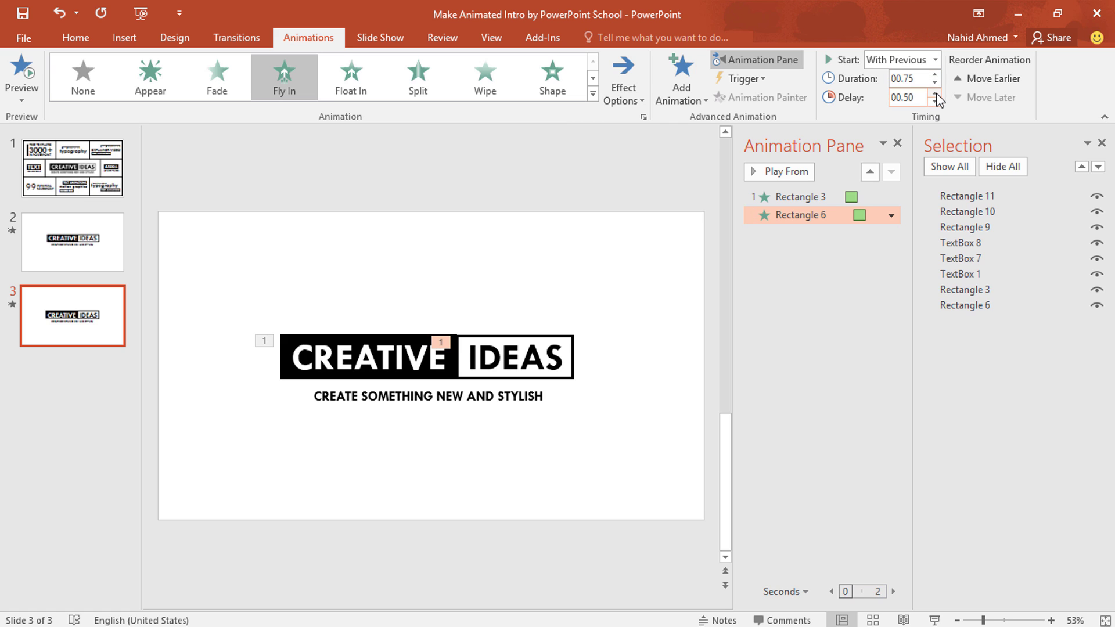
pyautogui.click(891, 214)
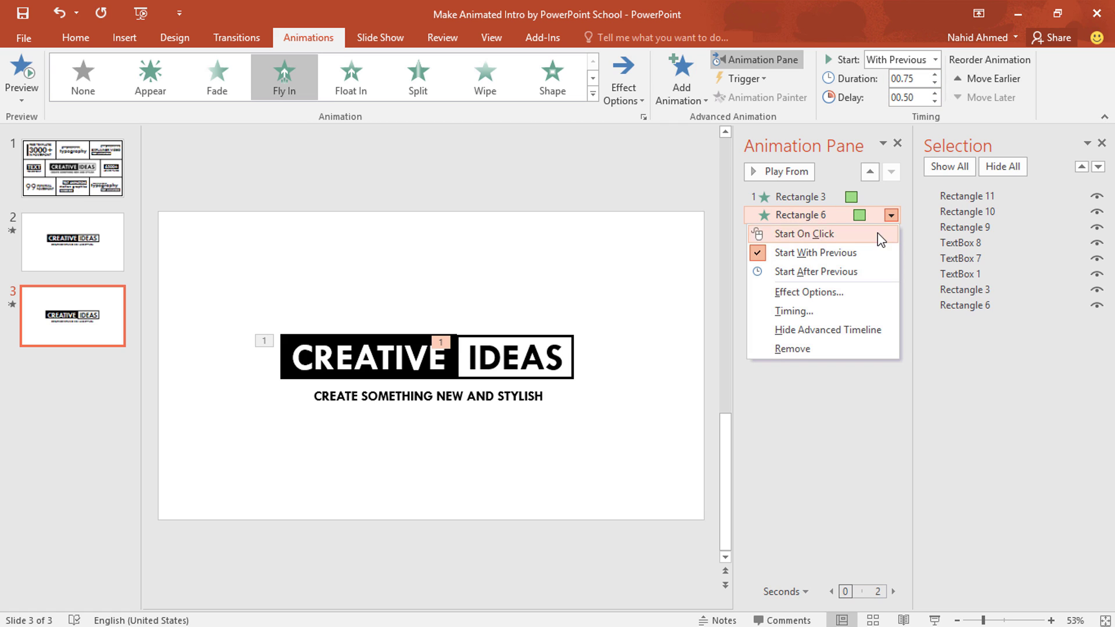
pyautogui.click(866, 298)
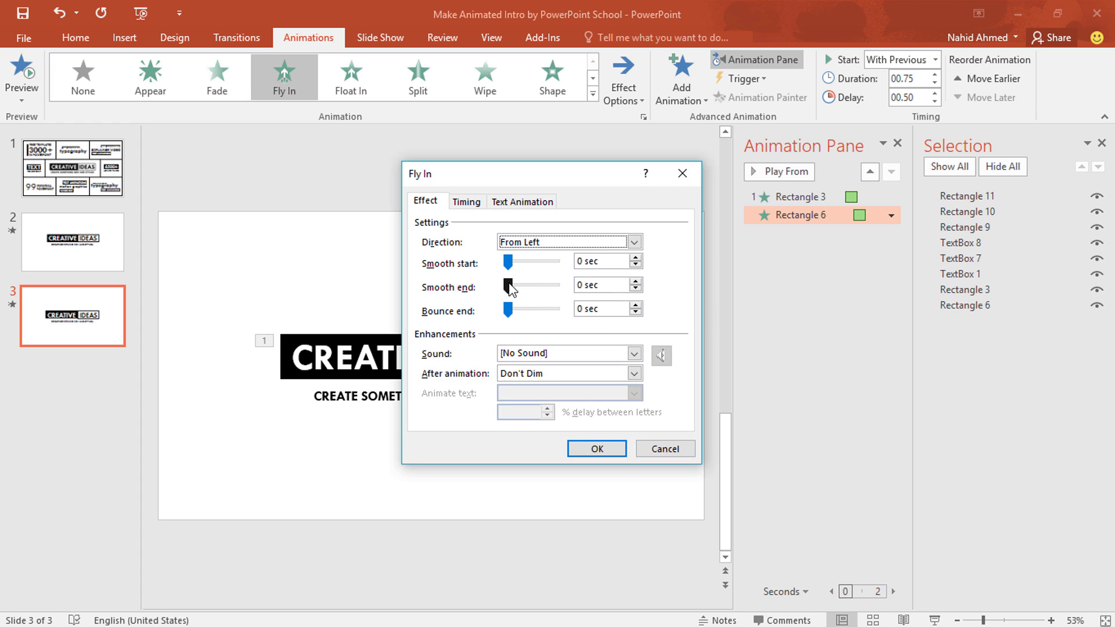
pyautogui.moveTo(508, 286); pyautogui.dragTo(561, 288)
pyautogui.click(605, 447)
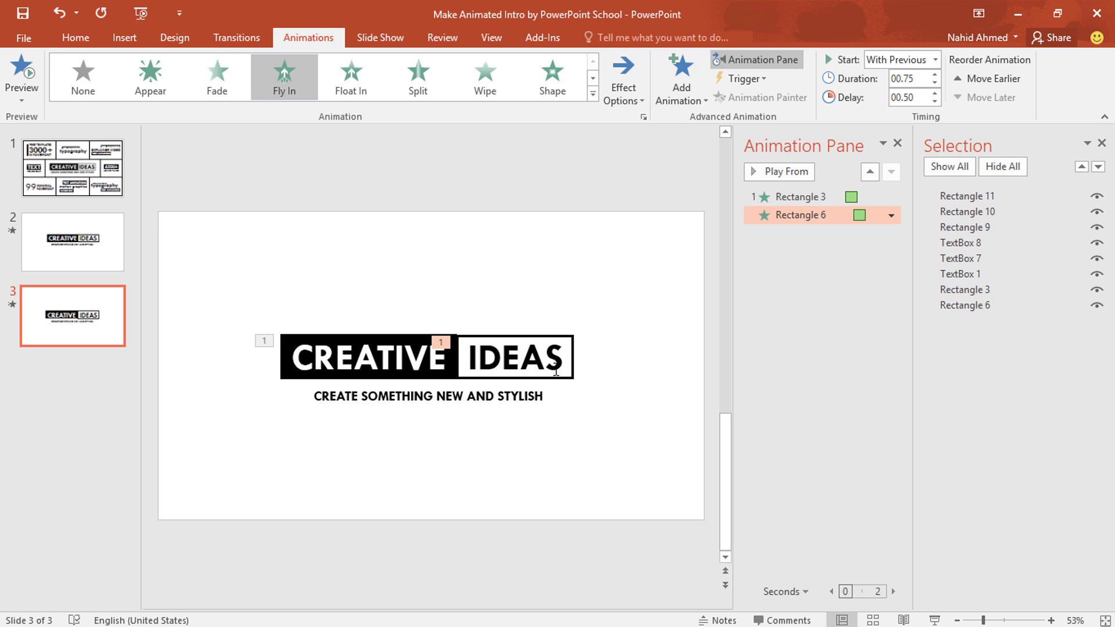
# - Give the CREATIVE text box a Fly In from Top entrance starting After Previous
pyautogui.click(949, 275)
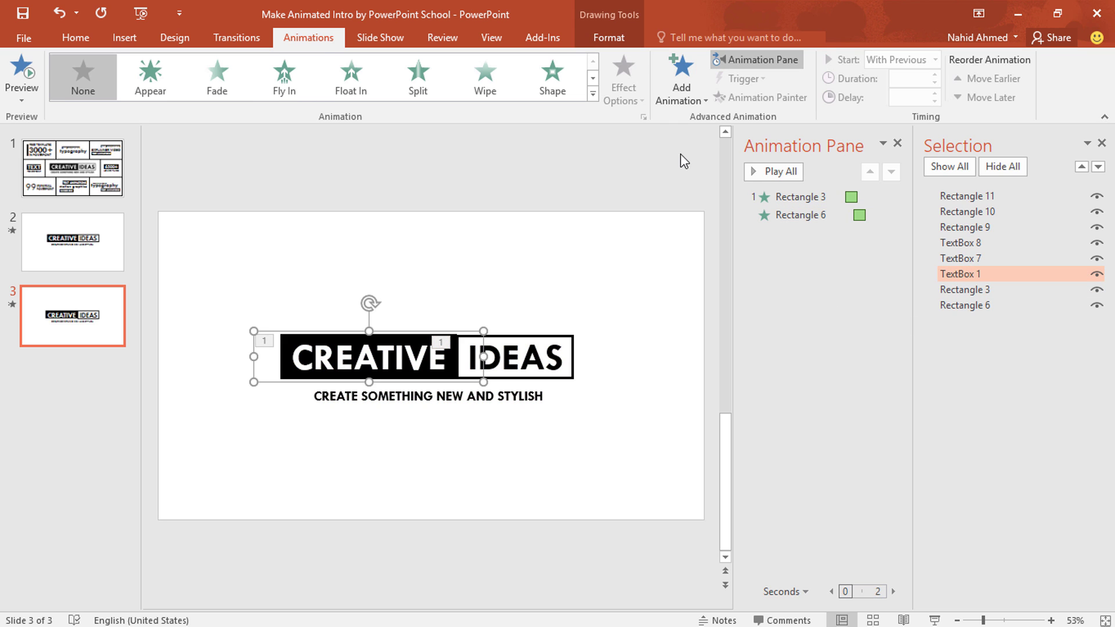
pyautogui.click(683, 87)
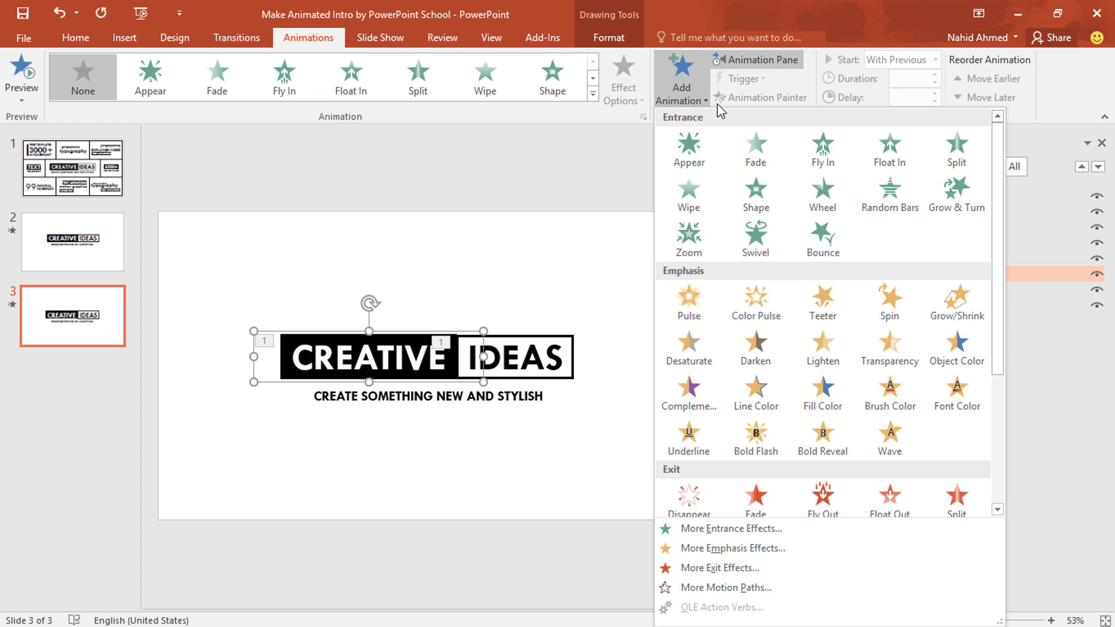
pyautogui.click(822, 151)
pyautogui.click(625, 86)
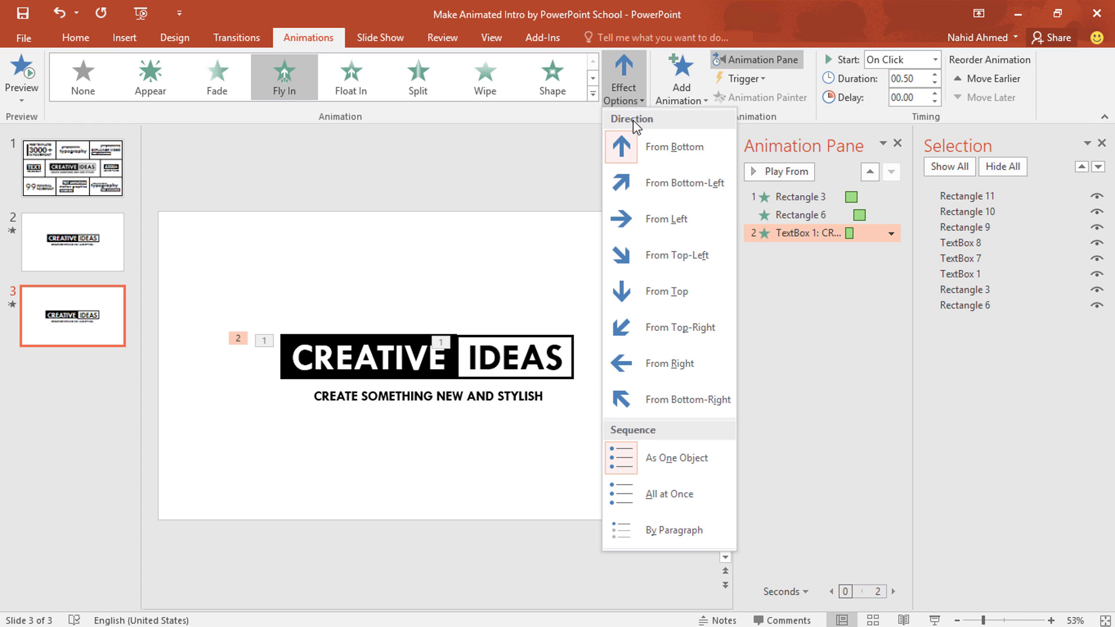
pyautogui.click(669, 295)
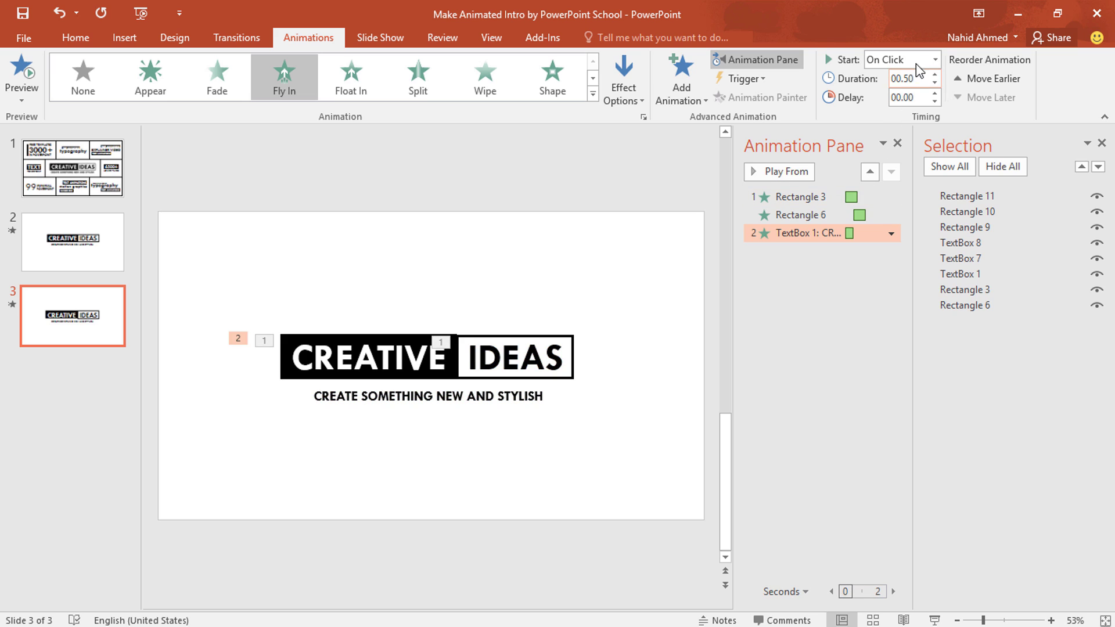
pyautogui.click(934, 60)
pyautogui.click(914, 111)
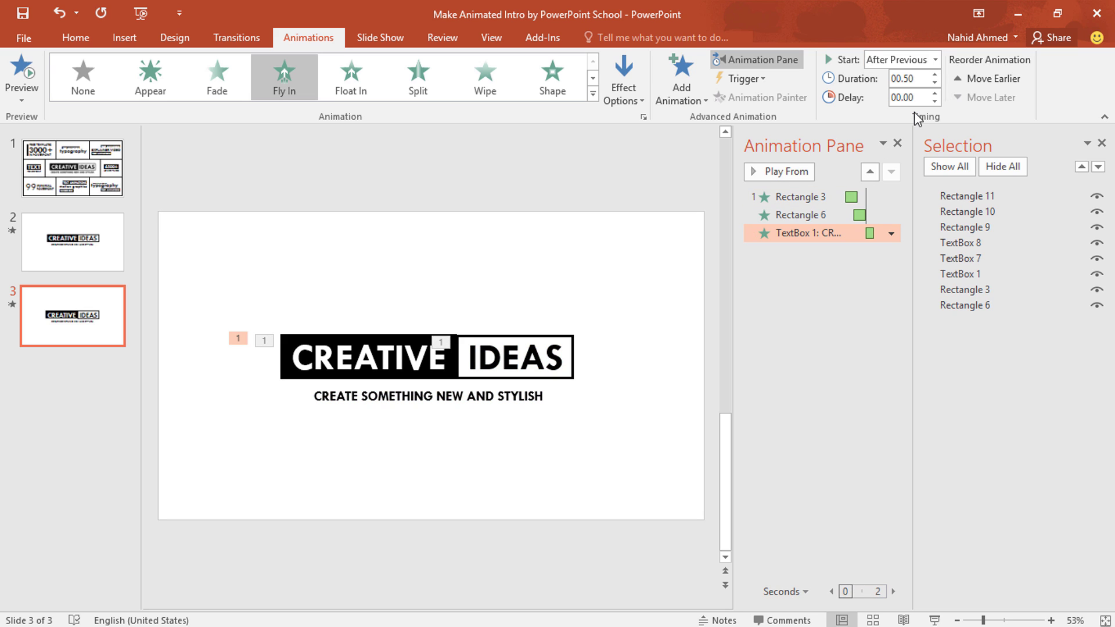
# - Set a 0.5 second smooth end on the CREATIVE text's fly-in effect
pyautogui.click(892, 234)
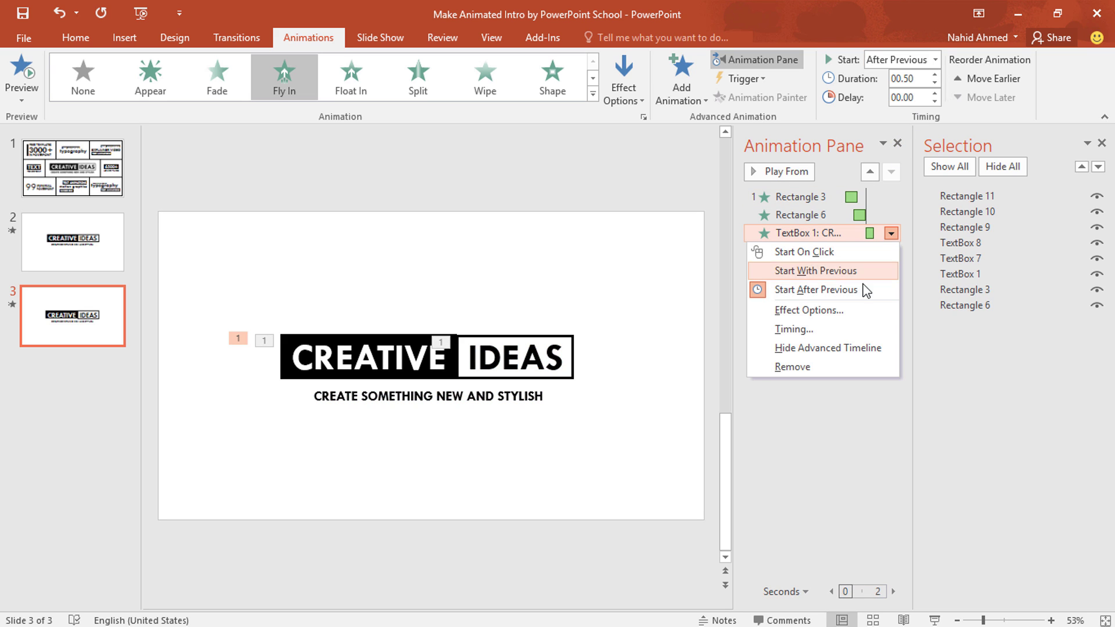
pyautogui.click(859, 312)
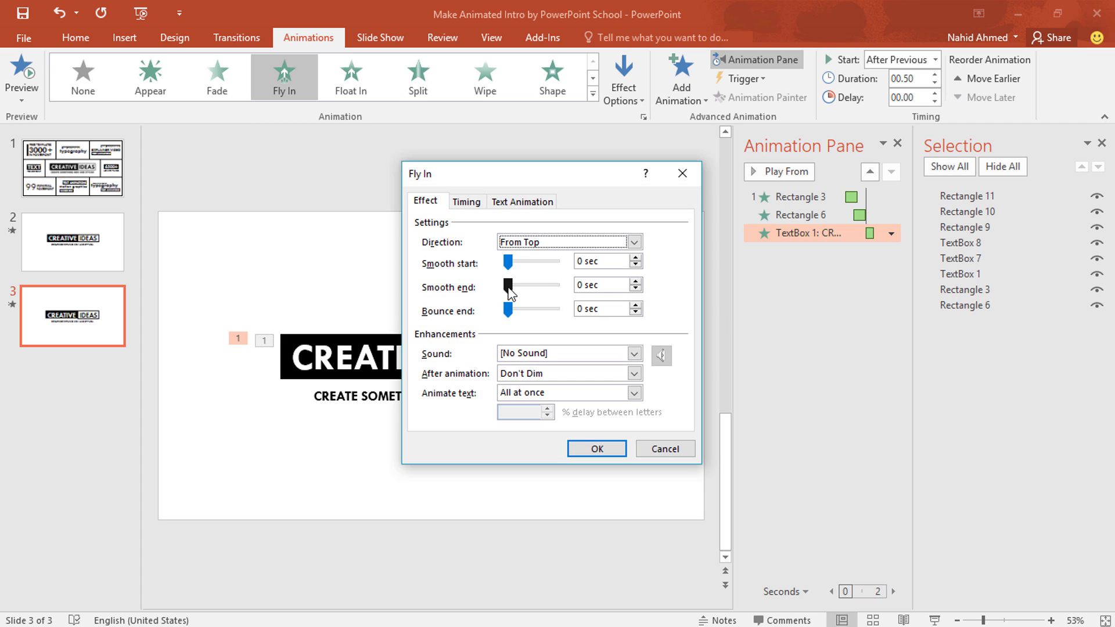
pyautogui.moveTo(508, 286); pyautogui.dragTo(555, 287)
pyautogui.click(597, 449)
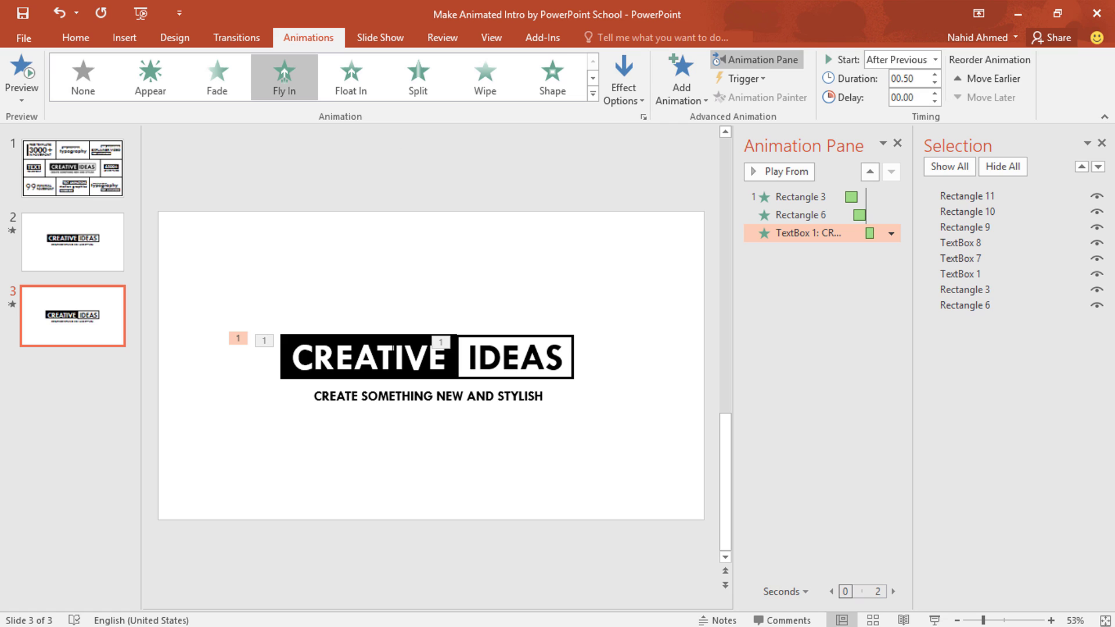
# - Copy the CREATIVE text's fly-in to the IDEAS text with Animation Painter, starting With Previous
pyautogui.click(399, 350)
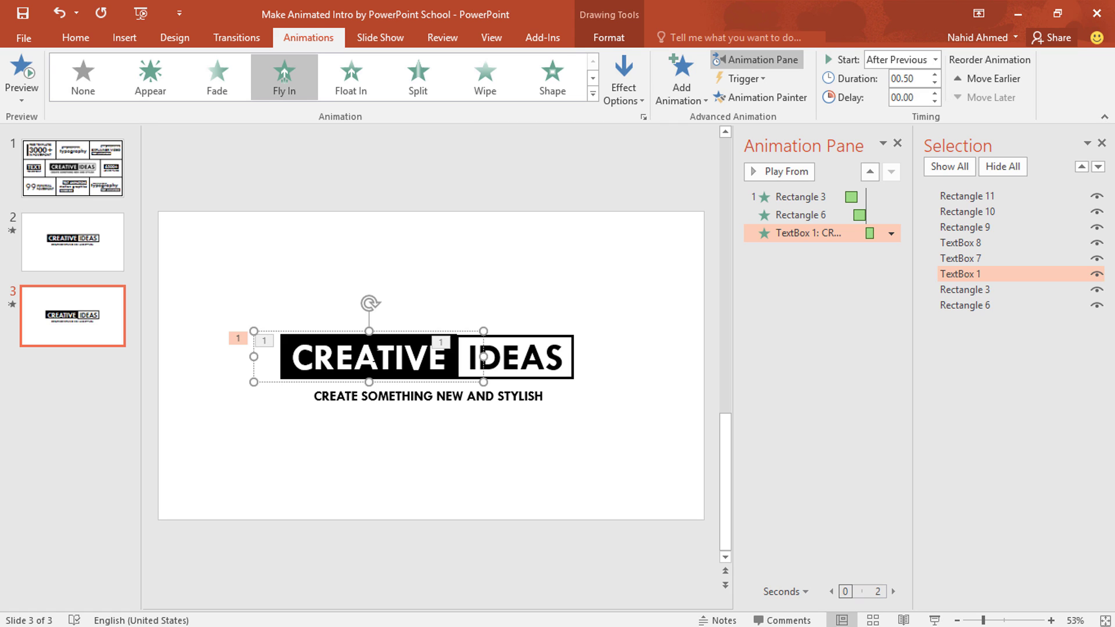
pyautogui.click(755, 98)
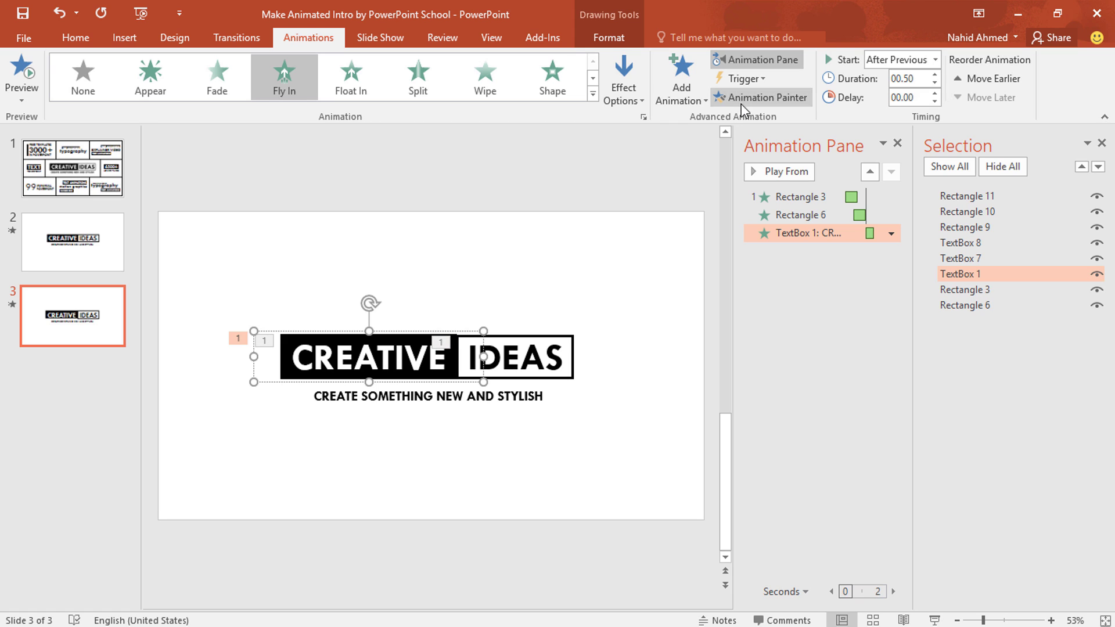
pyautogui.click(535, 356)
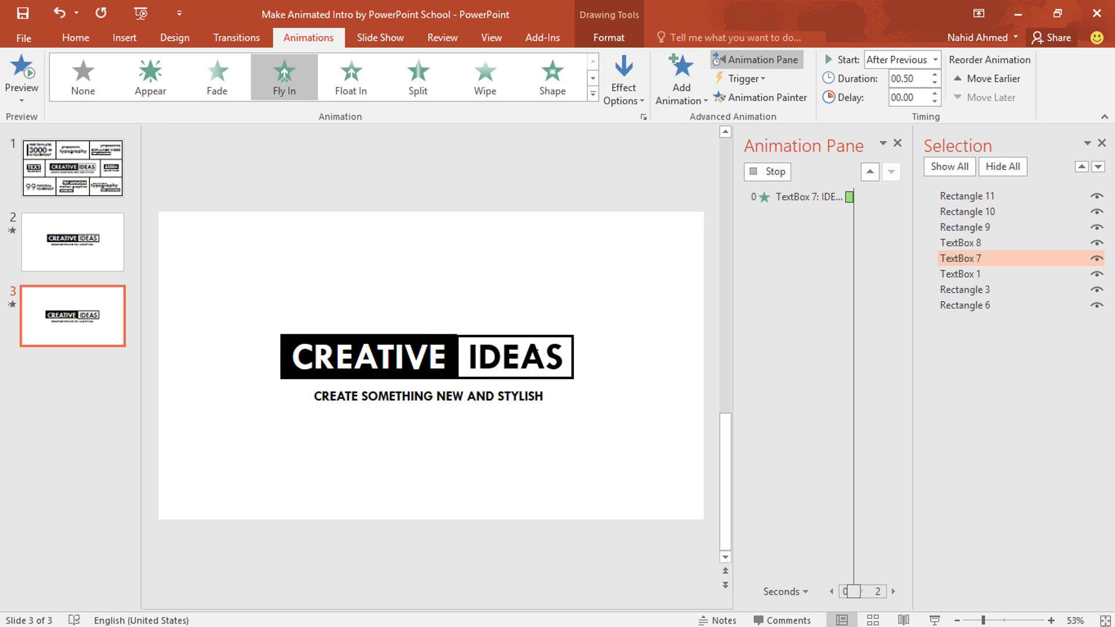
pyautogui.click(936, 60)
pyautogui.click(928, 92)
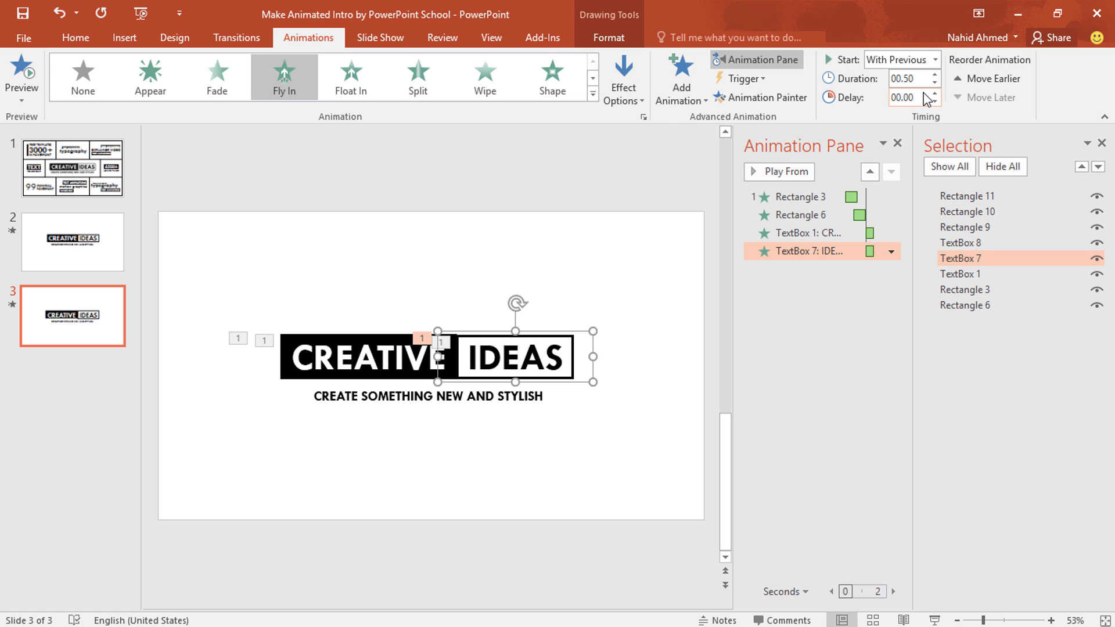
# - Give the subtitle a Fly In from Bottom entrance starting After Previous
pyautogui.click(544, 397)
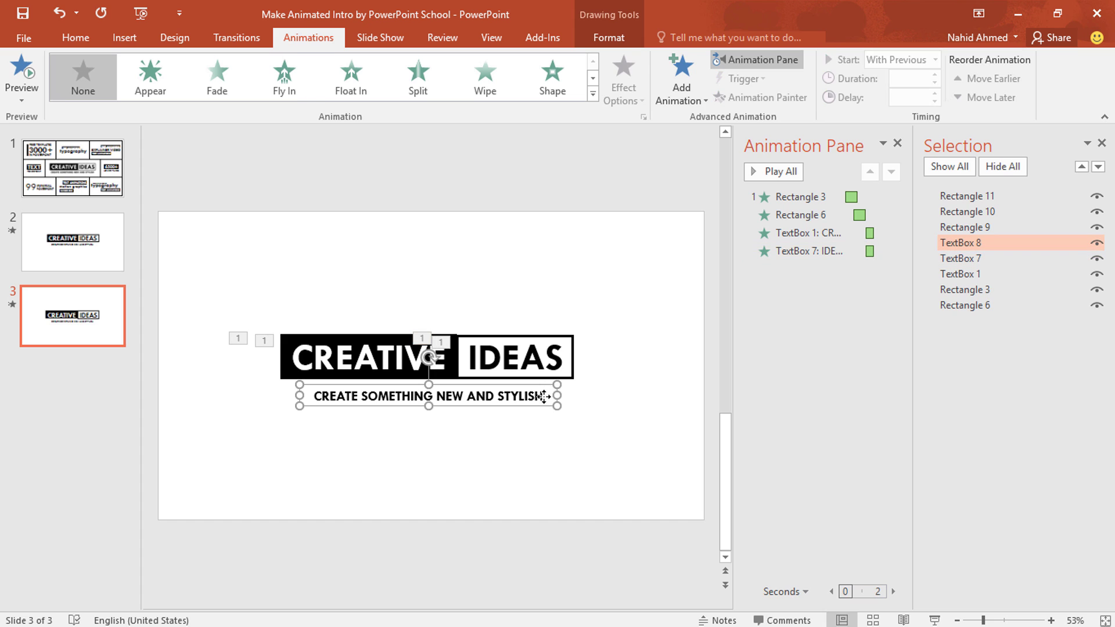
pyautogui.click(689, 86)
pyautogui.click(825, 140)
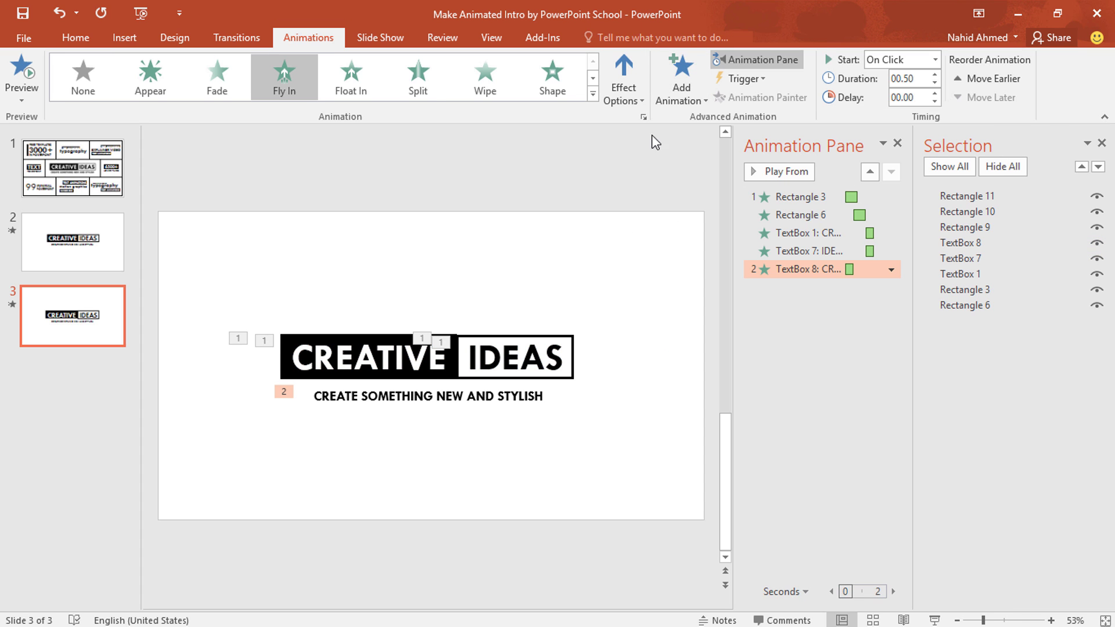
pyautogui.click(619, 94)
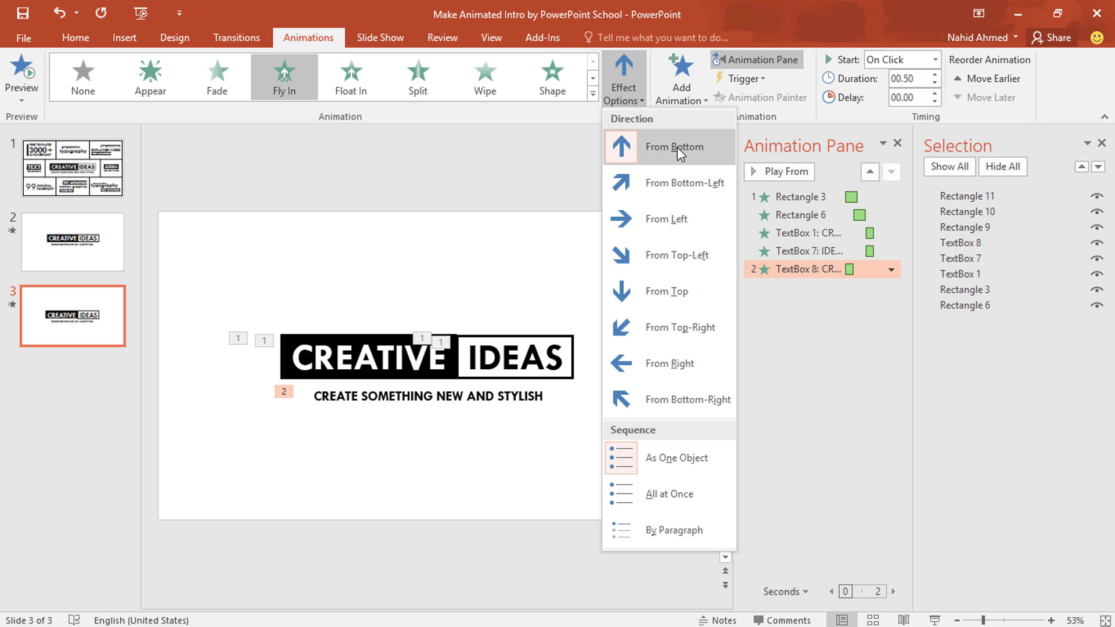
pyautogui.click(629, 92)
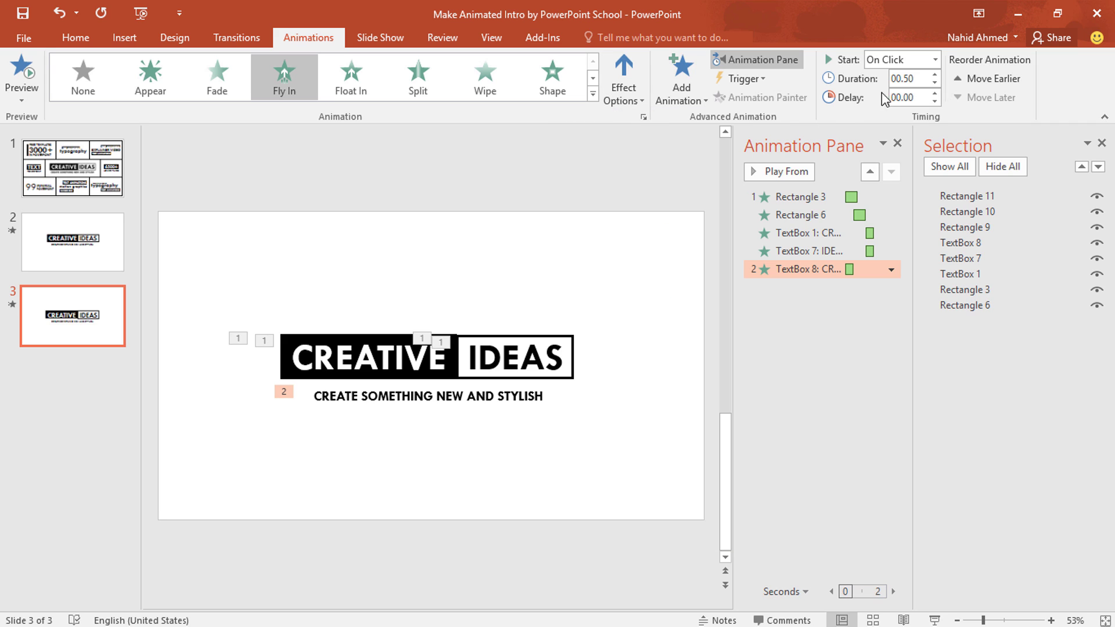
pyautogui.click(935, 61)
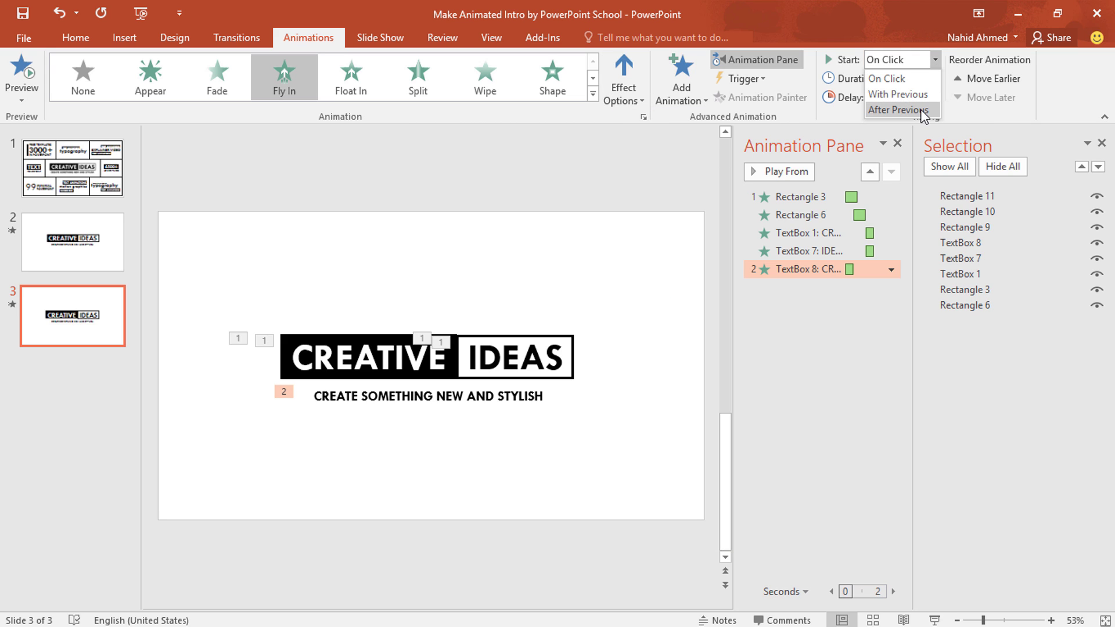
pyautogui.click(898, 110)
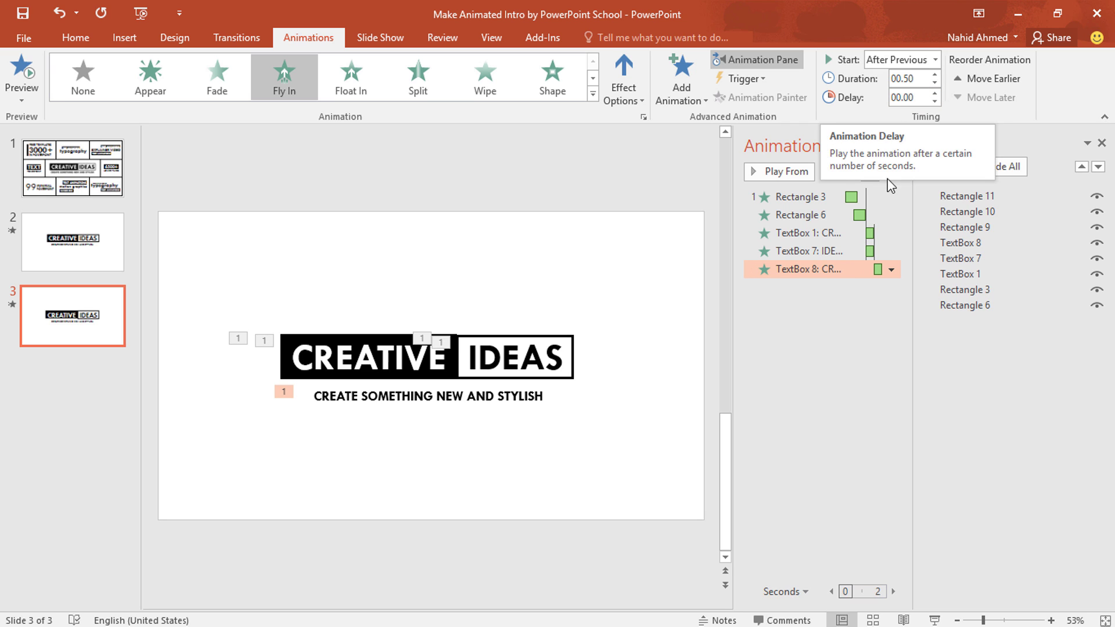
# - Set a 0.5 second smooth end on the subtitle's fly-in effect
pyautogui.click(891, 271)
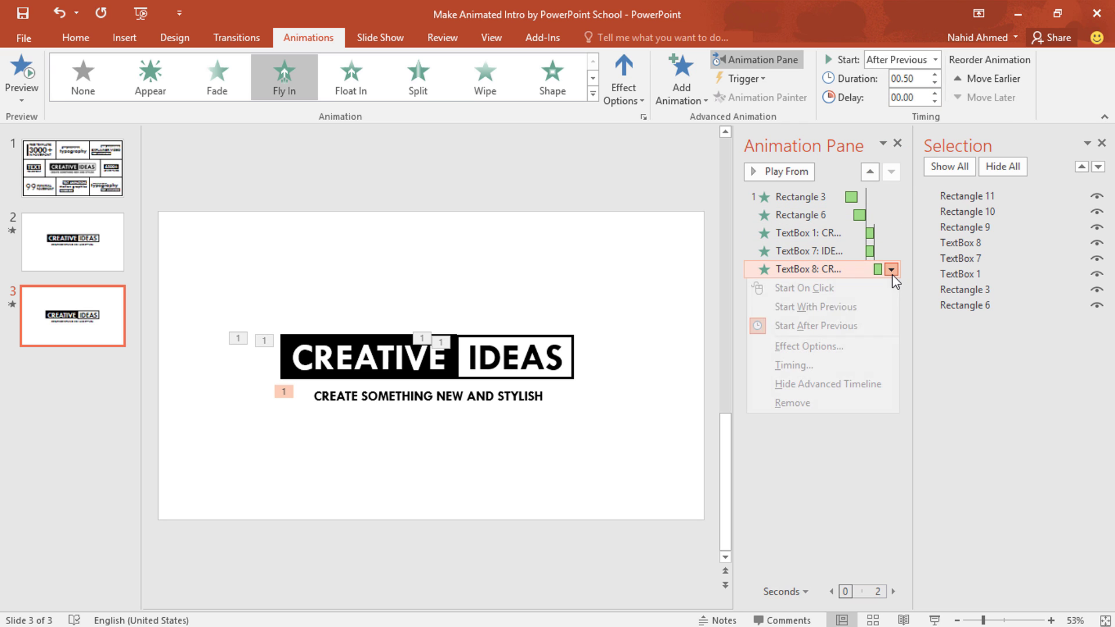
pyautogui.click(854, 347)
pyautogui.moveTo(508, 286); pyautogui.dragTo(555, 286)
pyautogui.click(597, 449)
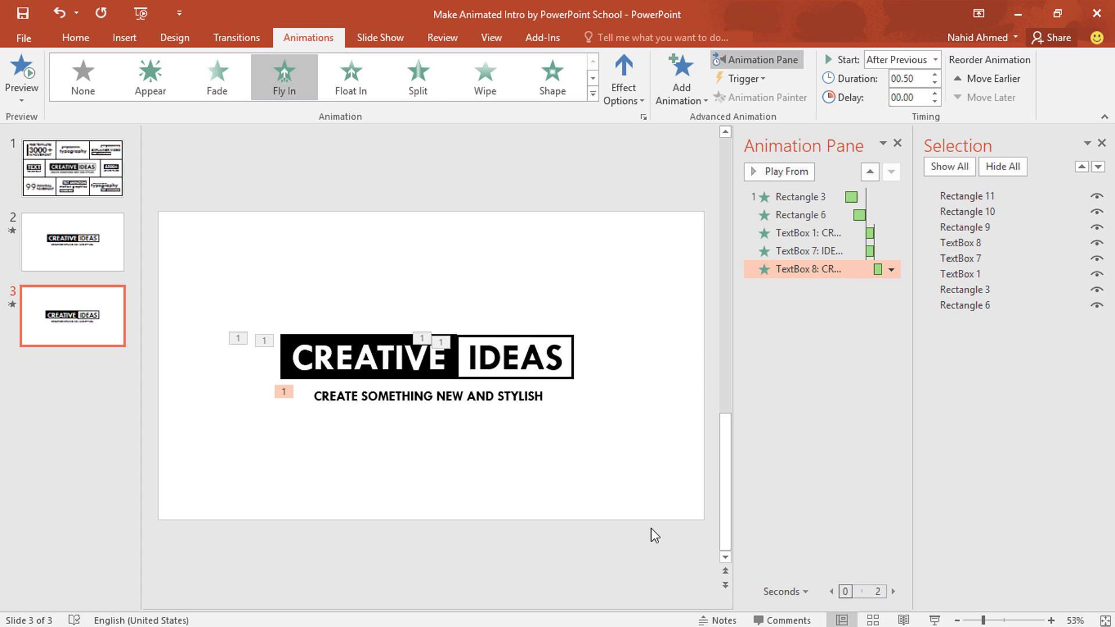
# - Close the Selection pane and the Animation Pane
pyautogui.click(1102, 144)
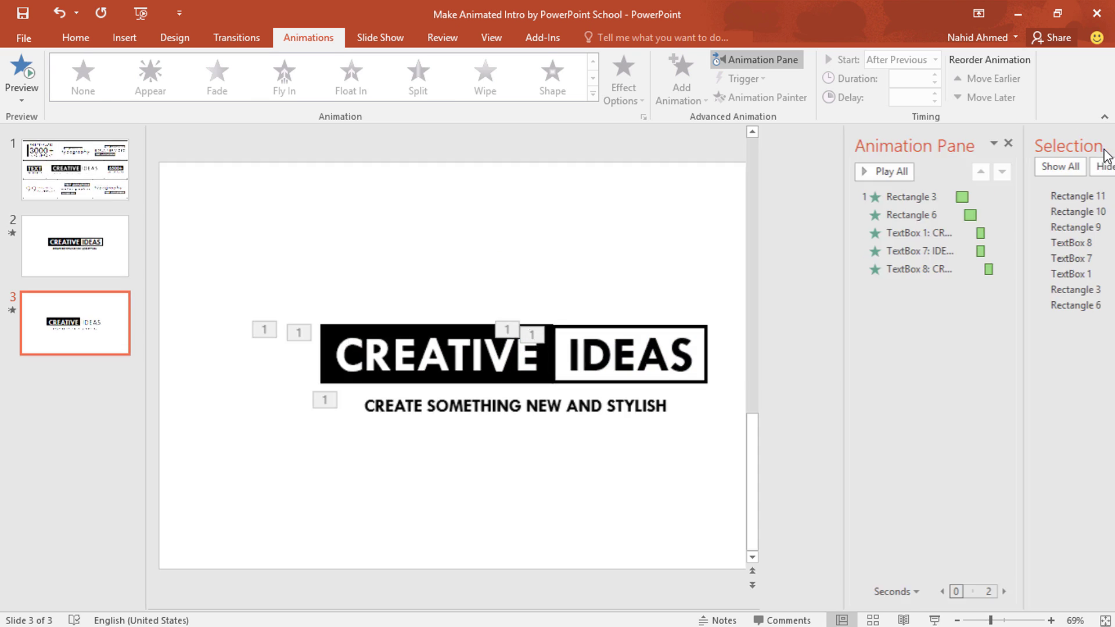
pyautogui.click(1101, 144)
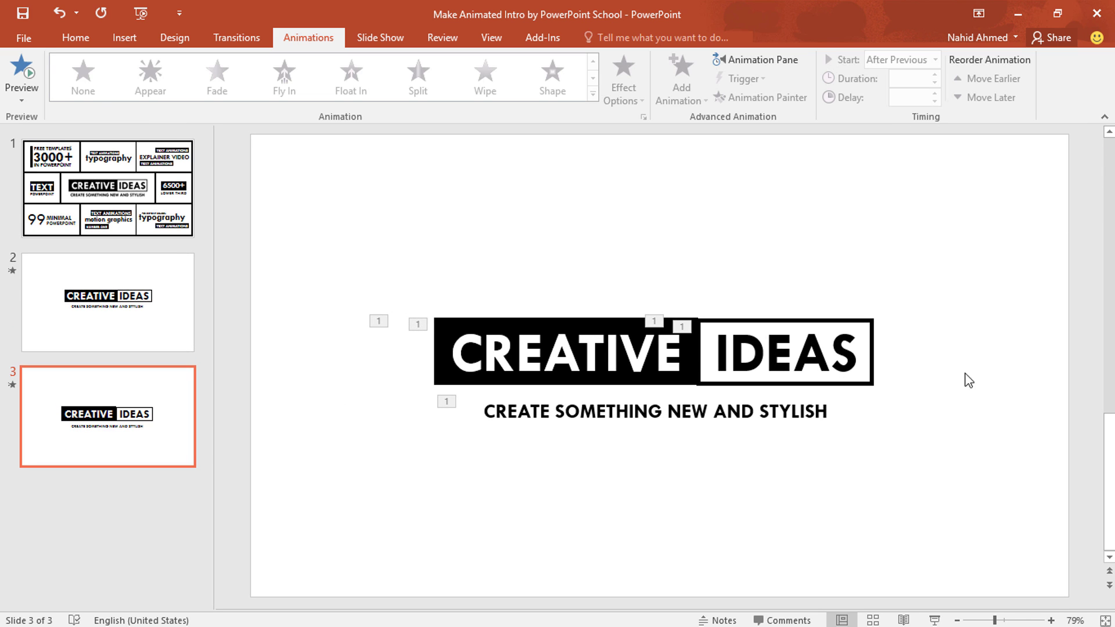